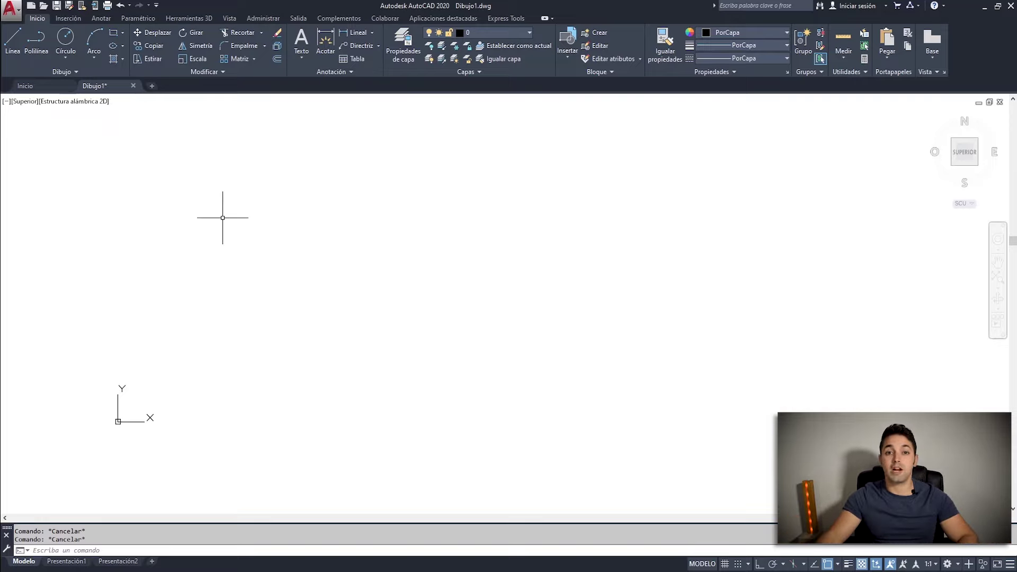
# - Open the Dimension Style Manager via the ACOESTIL command, with Standard listed as current
pyautogui.click(102, 18)
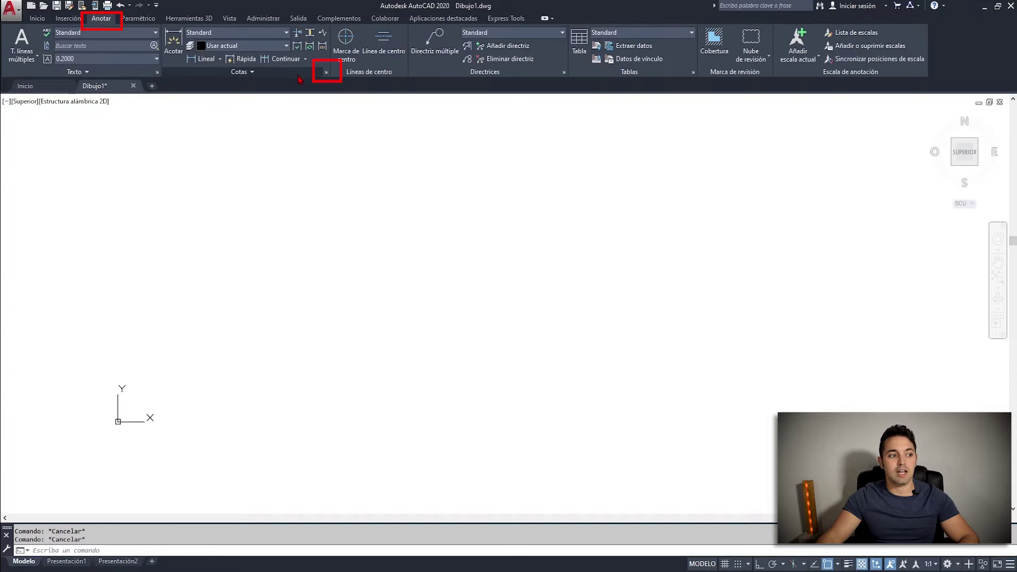
pyautogui.click(327, 72)
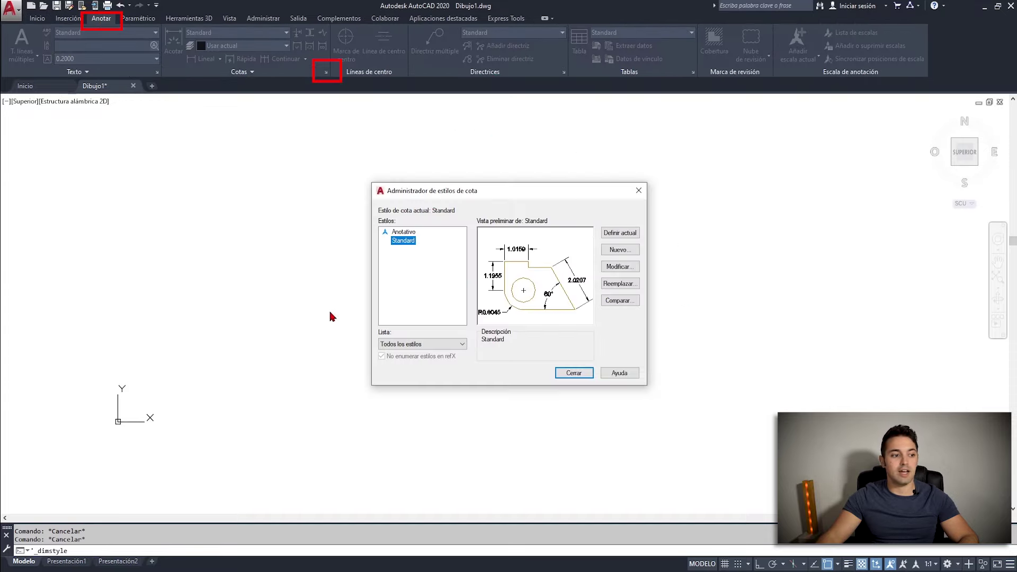
pyautogui.press('Escape')
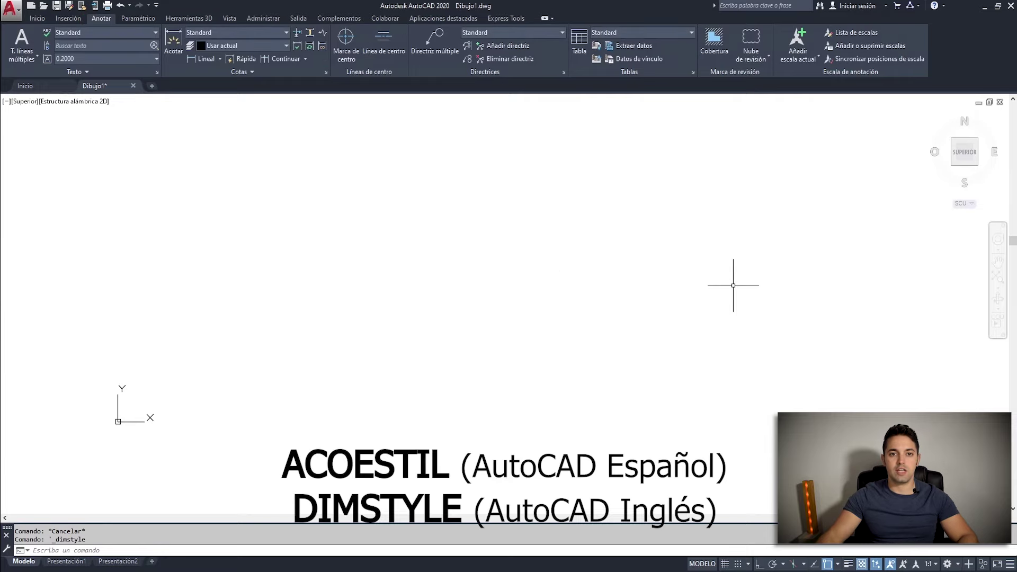
pyautogui.write('acoesti')
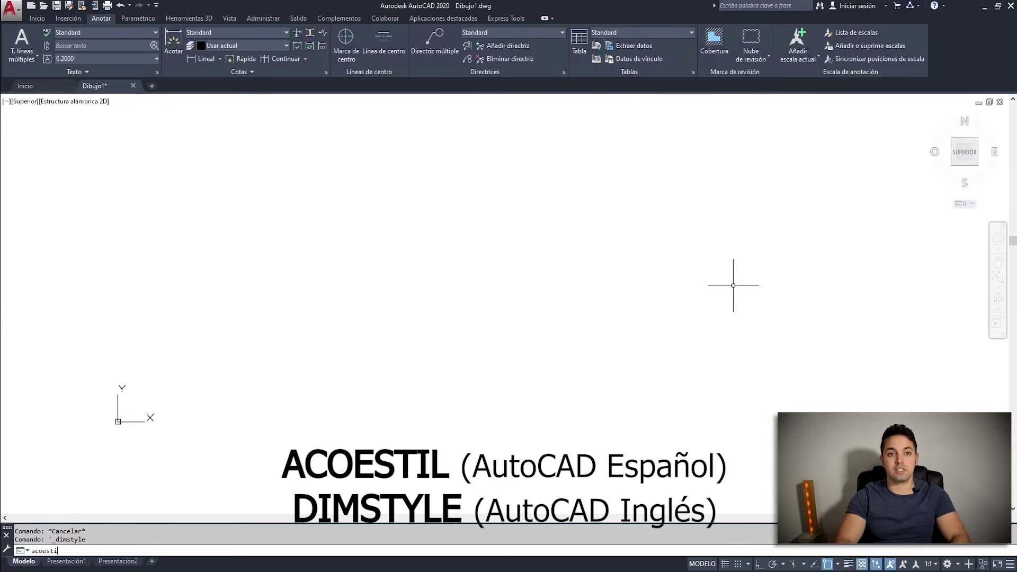
pyautogui.write('l')
pyautogui.press('Return')
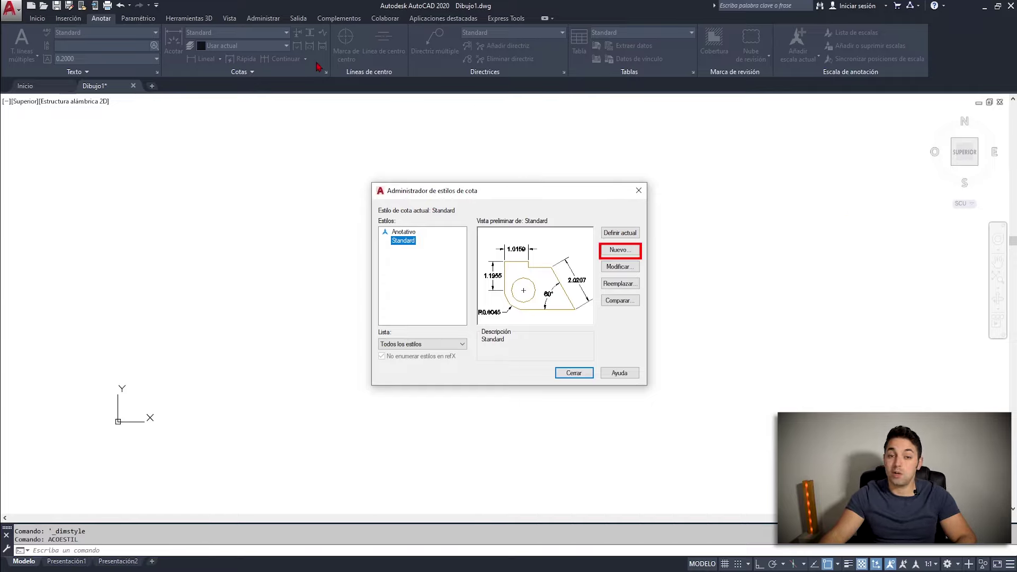
# - Start a new Standard-based dimension style named 'Escala 1-100' and continue into its settings
pyautogui.click(623, 256)
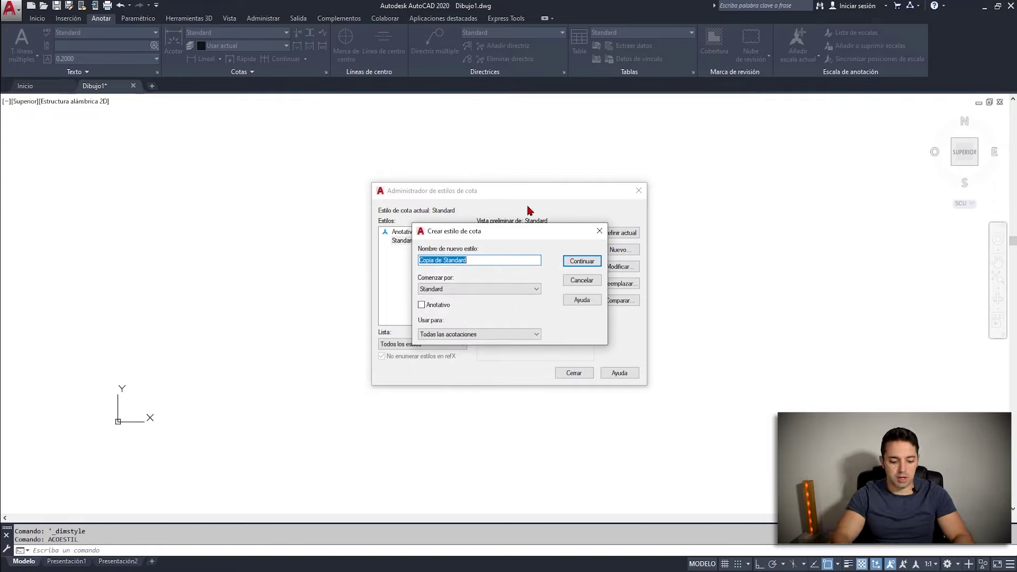
pyautogui.write('Escal')
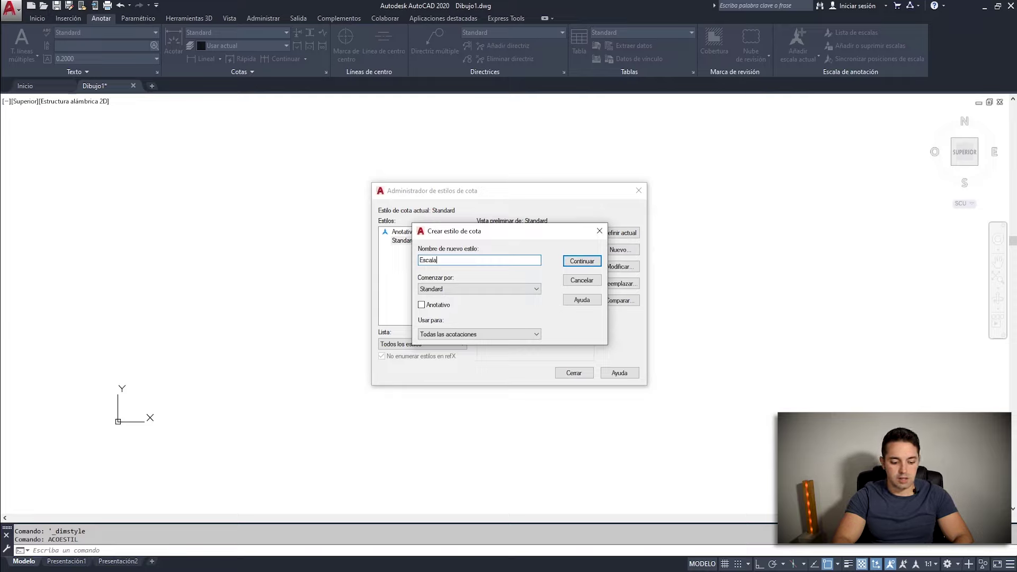
pyautogui.write('a')
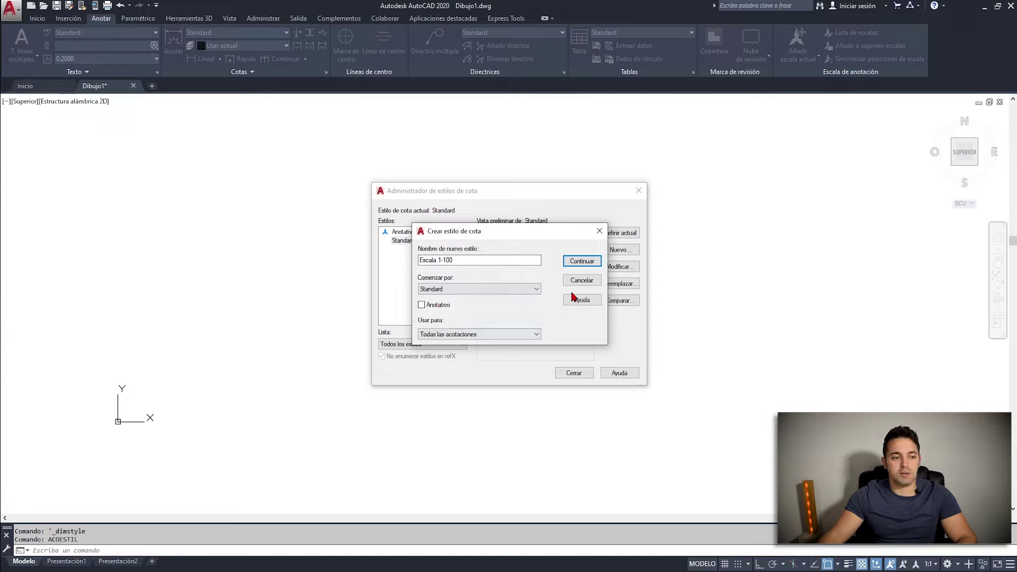
pyautogui.click(586, 266)
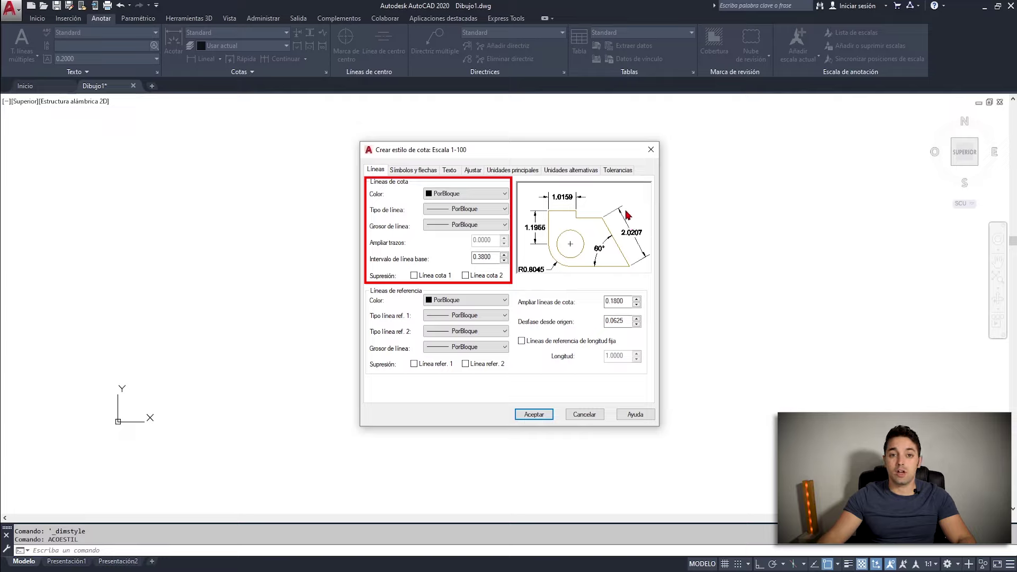
# - Set the dimension line colour, linetype and lineweight all to PorCapa
pyautogui.click(421, 274)
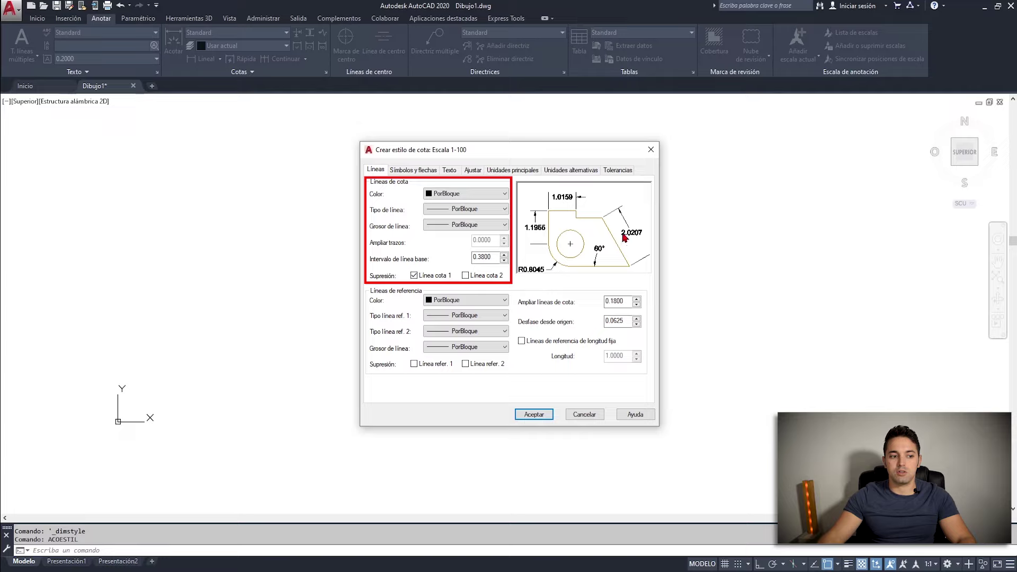
pyautogui.press('space')
pyautogui.click(465, 275)
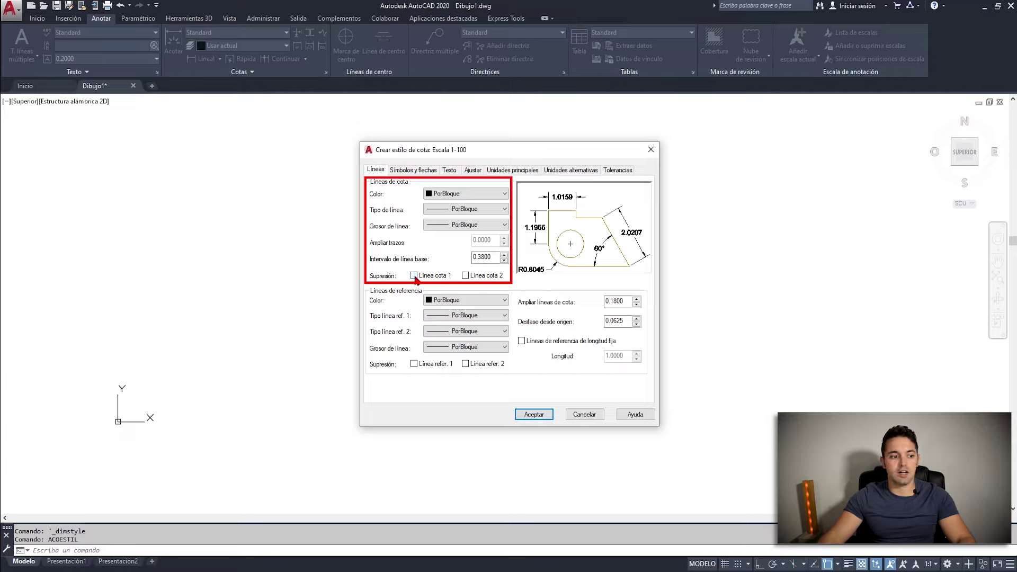
pyautogui.click(463, 196)
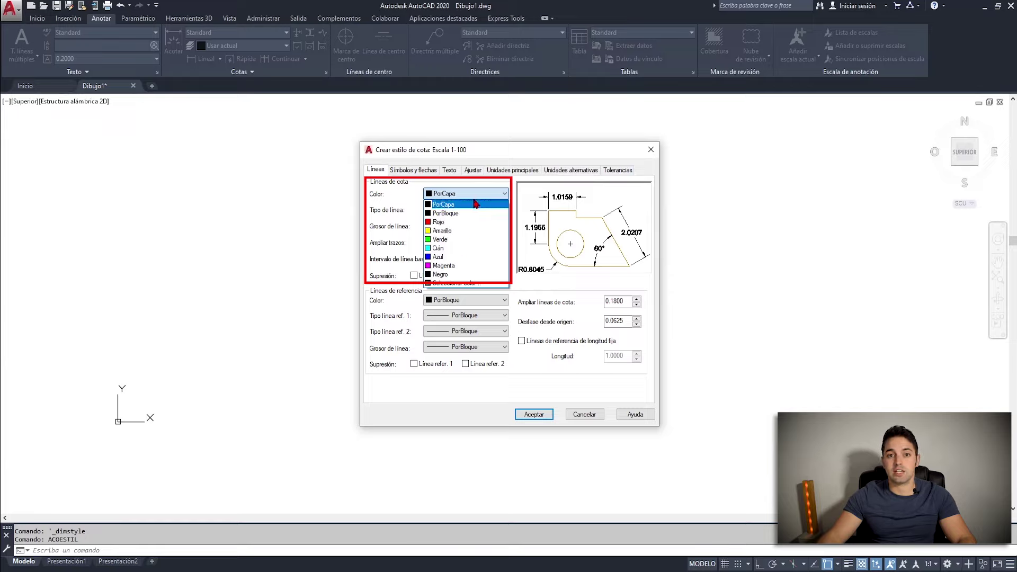
pyautogui.click(471, 205)
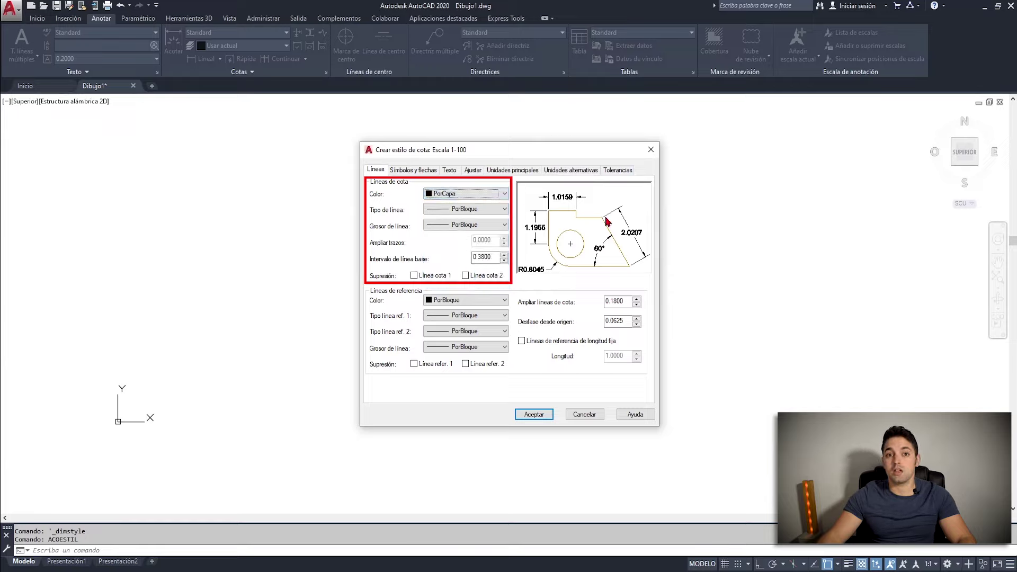
pyautogui.click(490, 209)
pyautogui.click(471, 219)
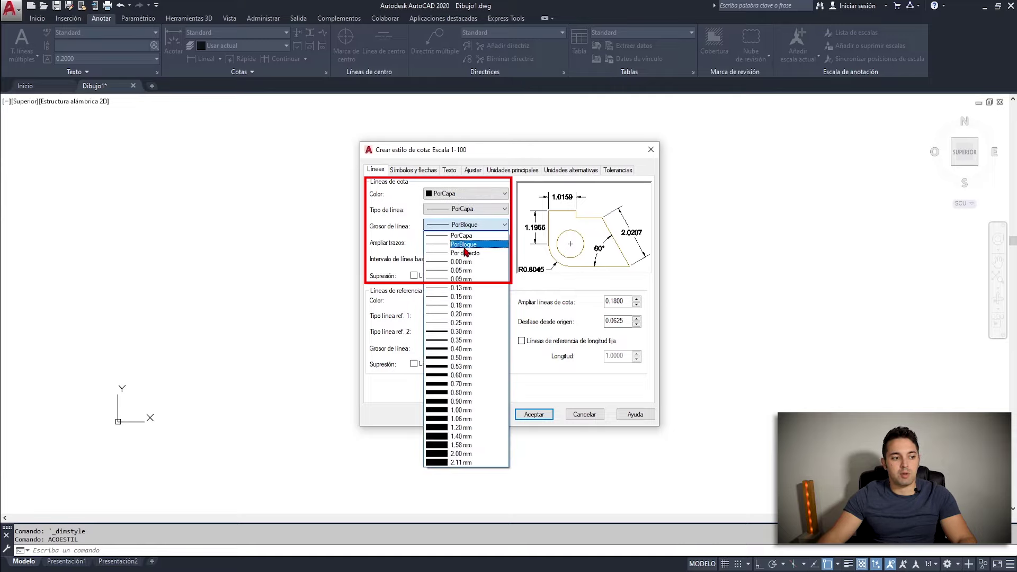
pyautogui.click(461, 236)
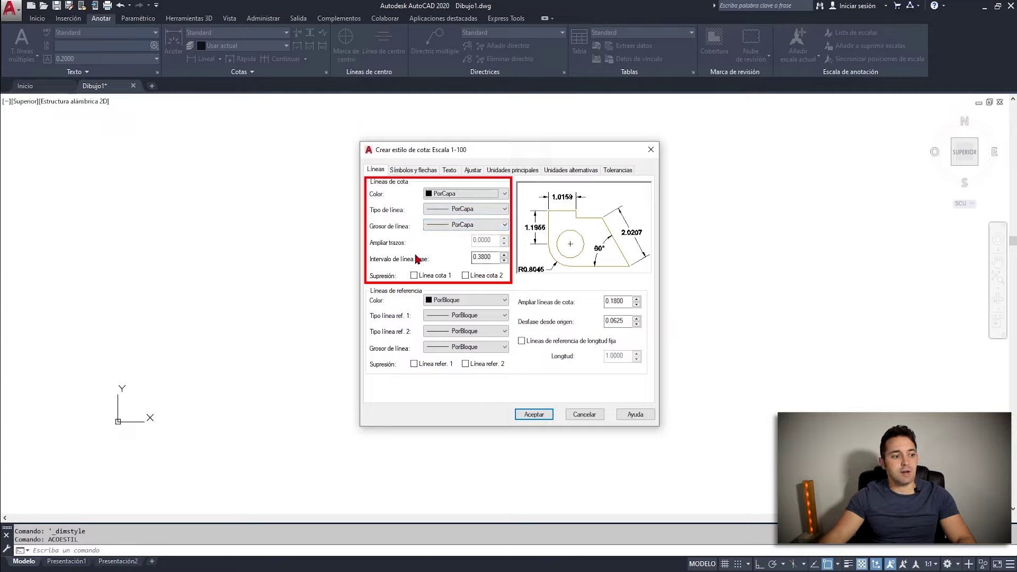
pyautogui.moveTo(495, 259); pyautogui.dragTo(471, 263)
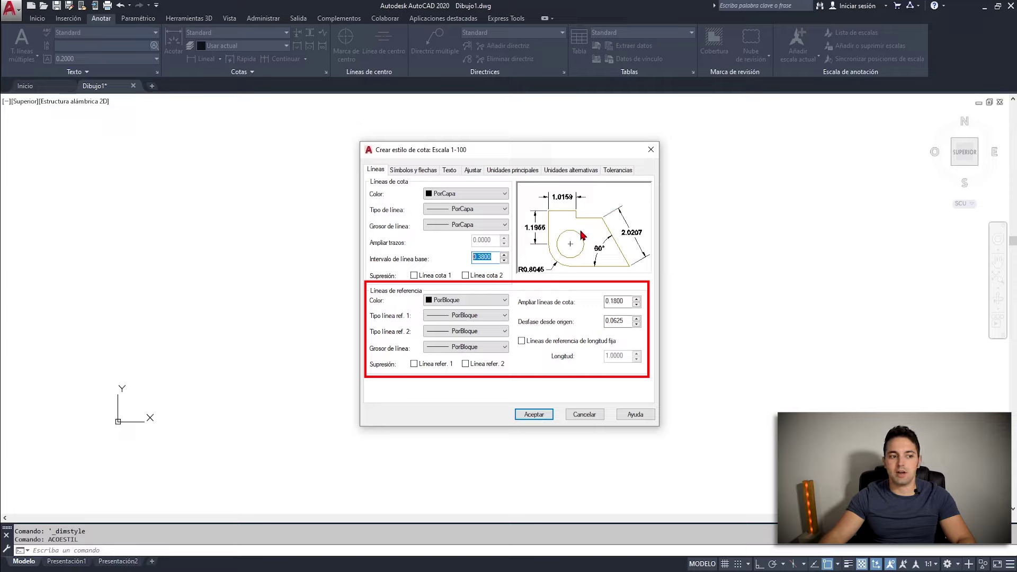
# - Set extension line colour, both extension linetypes and lineweight to PorCapa
pyautogui.click(465, 299)
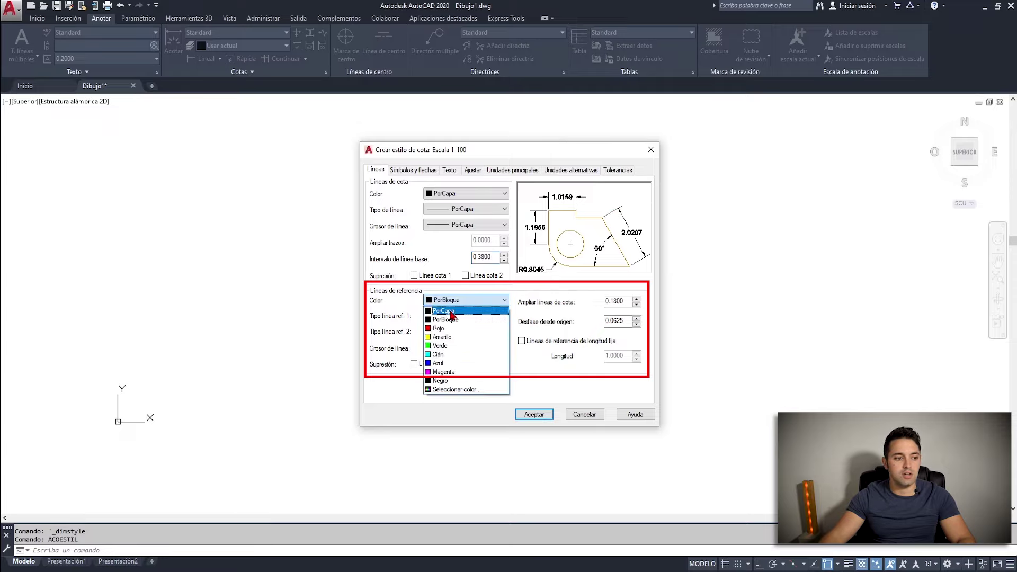
pyautogui.click(461, 318)
pyautogui.click(462, 326)
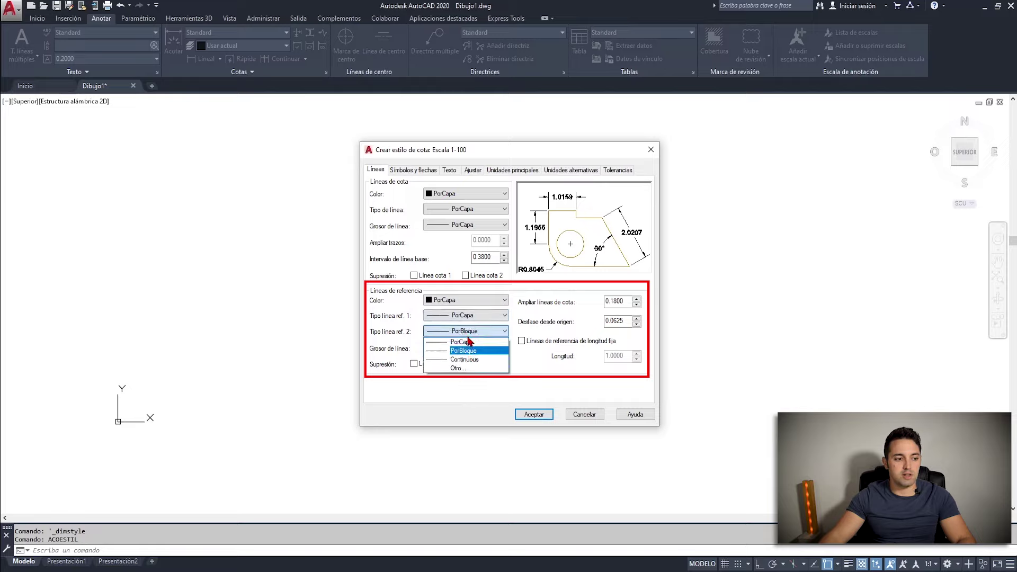
pyautogui.click(469, 342)
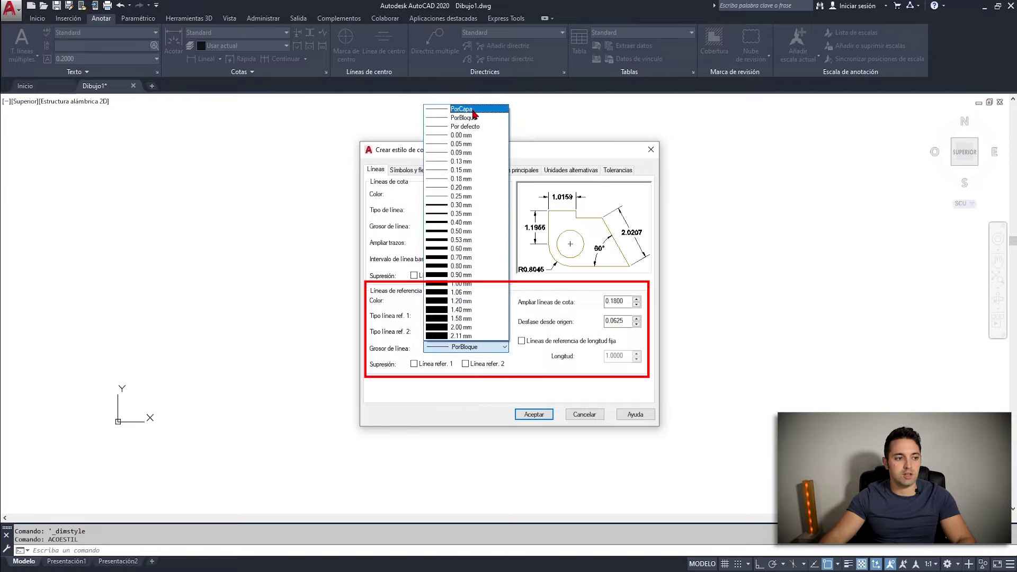
pyautogui.click(475, 109)
pyautogui.click(416, 364)
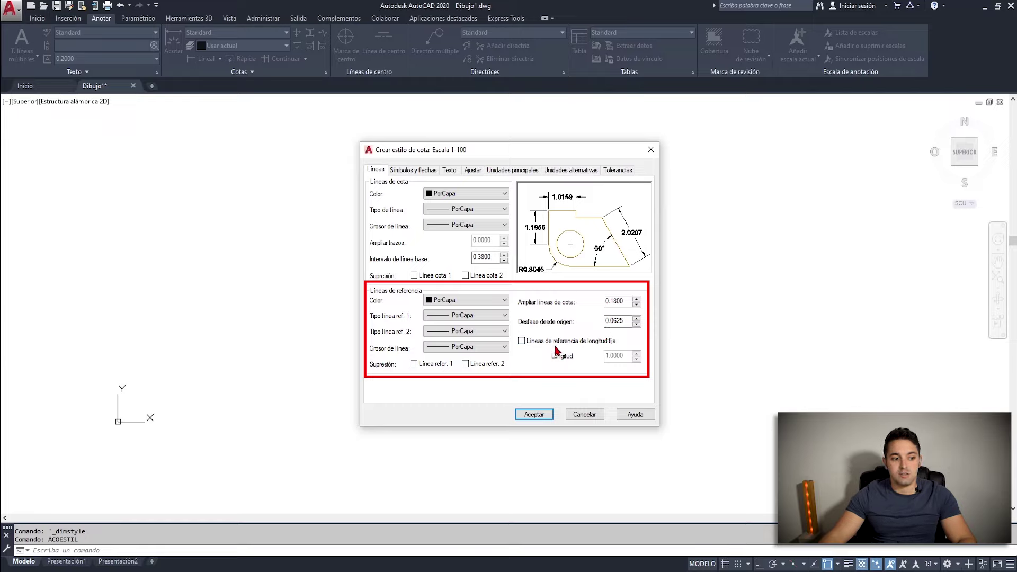
# - Make extension lines extend 0.0500 beyond the dimension lines
pyautogui.doubleClick(608, 302)
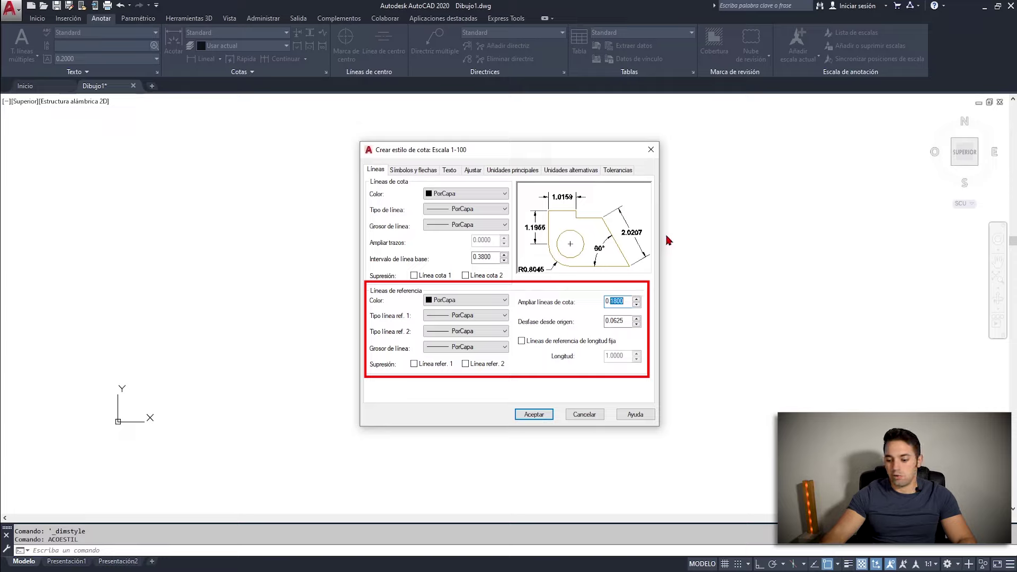
pyautogui.write('0.5')
pyautogui.press('Tab')
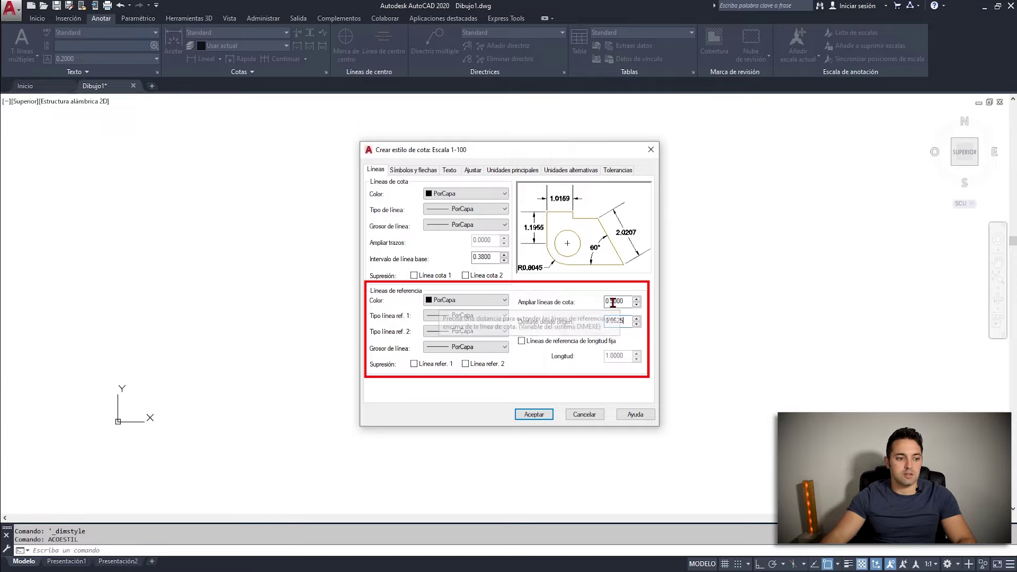
pyautogui.hotkey('shift', 'Tab')
pyautogui.write('0.5')
pyautogui.press('BackSpace')
pyautogui.write('05')
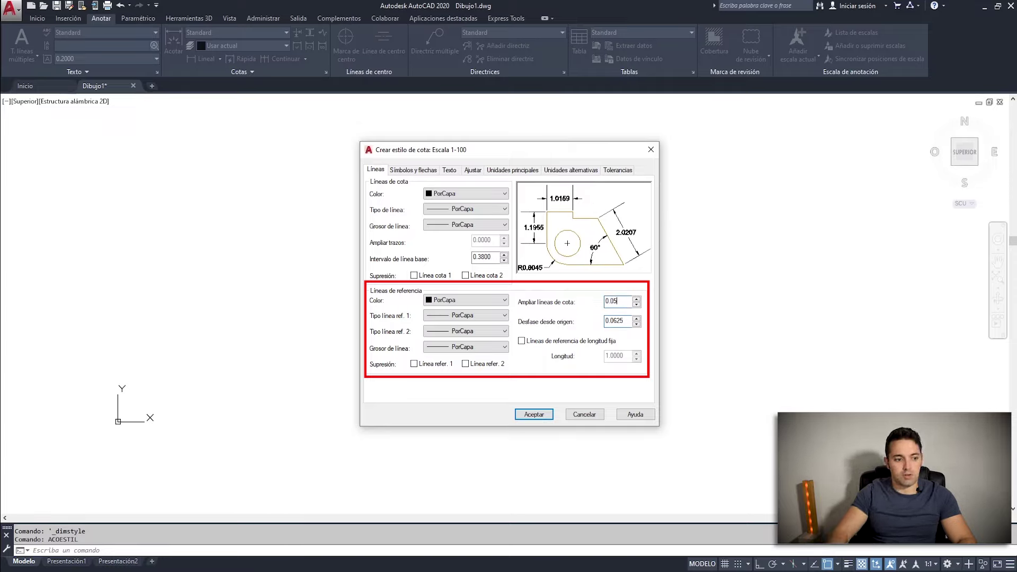
pyautogui.press('Tab')
pyautogui.hotkey('shift', 'Tab')
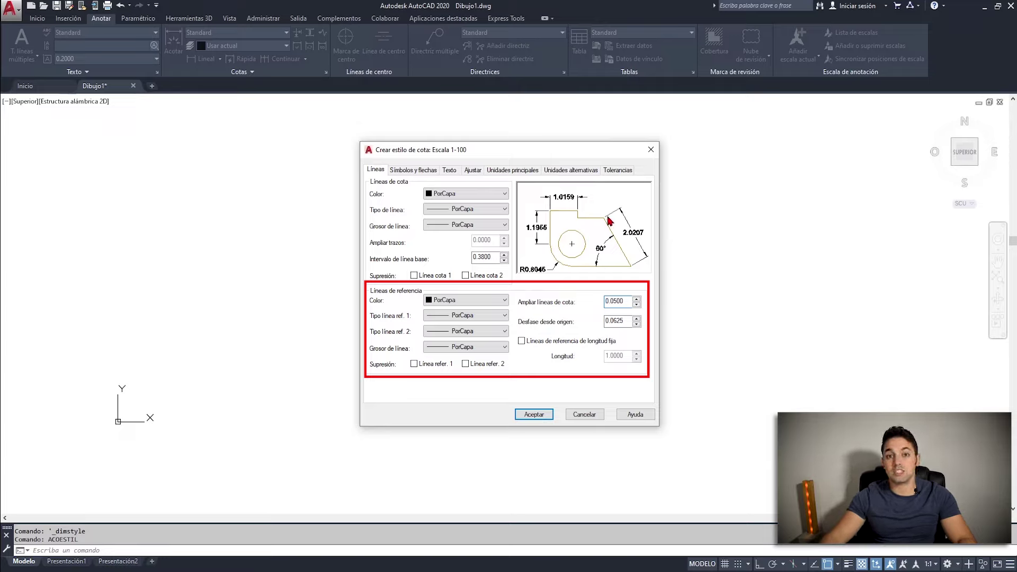
# - Set the extension line origin offset to 0.1000, leaving fixed-length extension lines off
pyautogui.moveTo(625, 321); pyautogui.dragTo(617, 324)
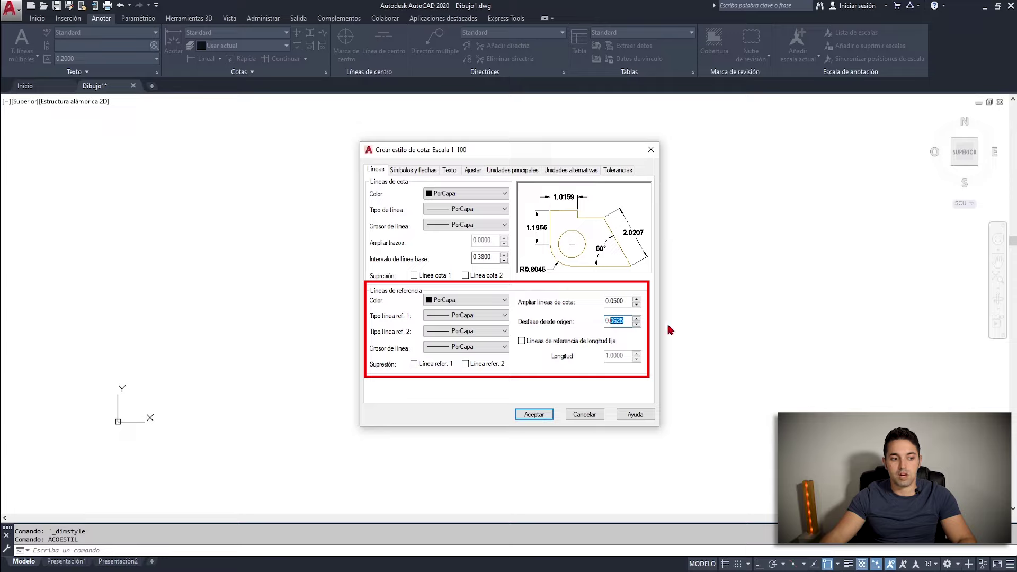
pyautogui.write('1')
pyautogui.press('Tab')
pyautogui.hotkey('shift', 'Tab')
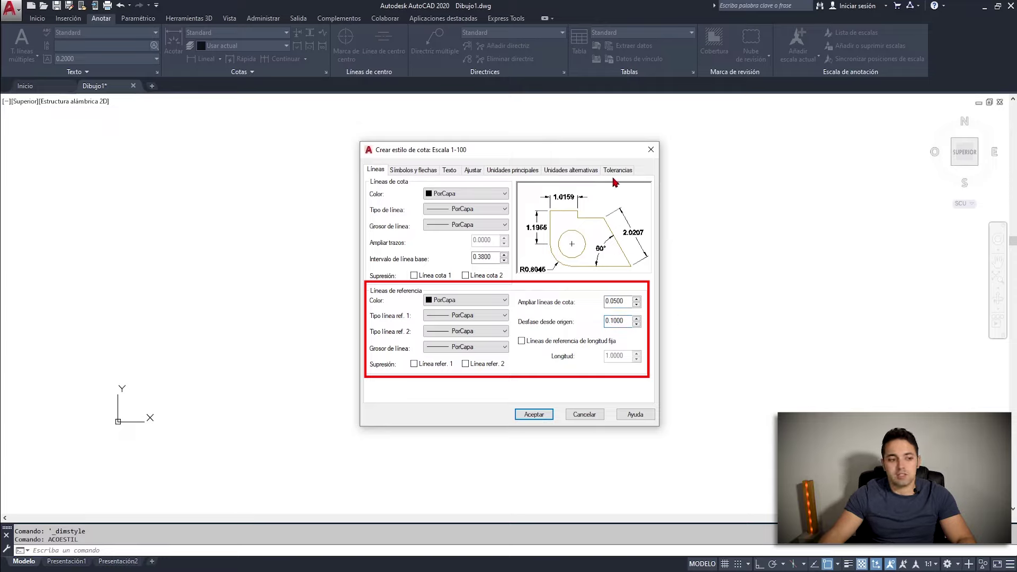
pyautogui.click(530, 339)
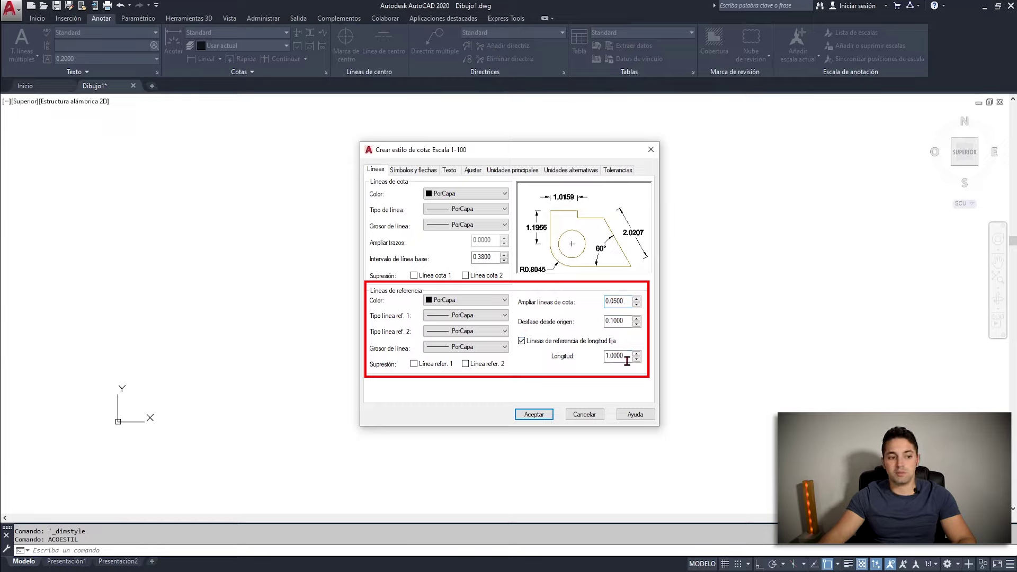
pyautogui.click(565, 340)
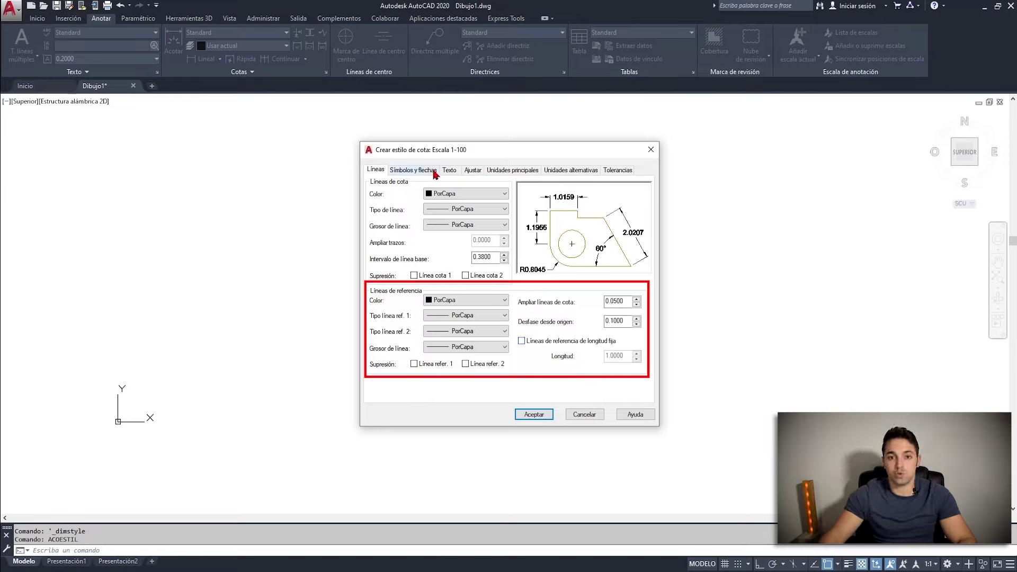
pyautogui.click(406, 171)
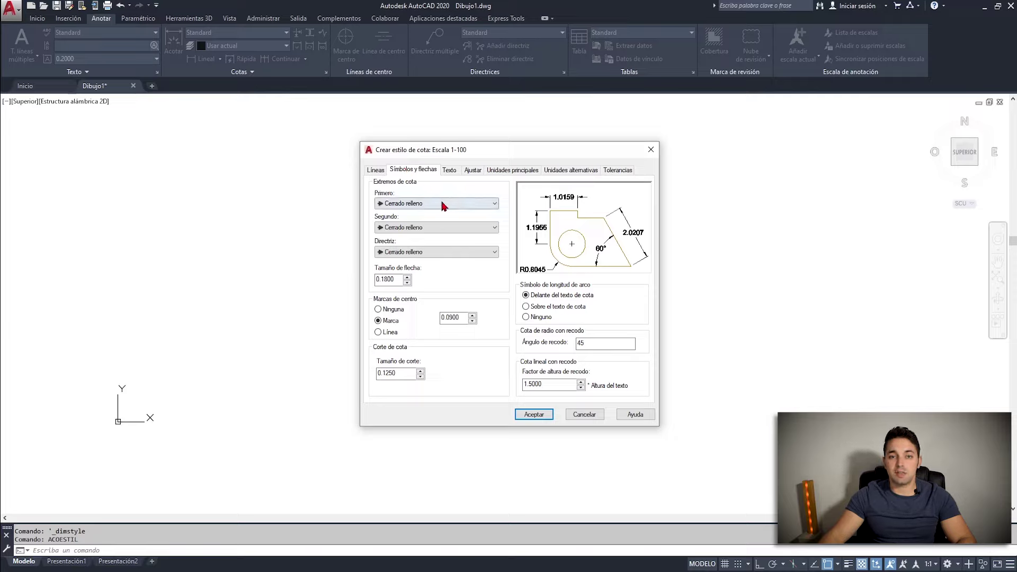
# - Set the first, second and leader arrowheads to Oblicuo
pyautogui.click(493, 203)
pyautogui.click(595, 202)
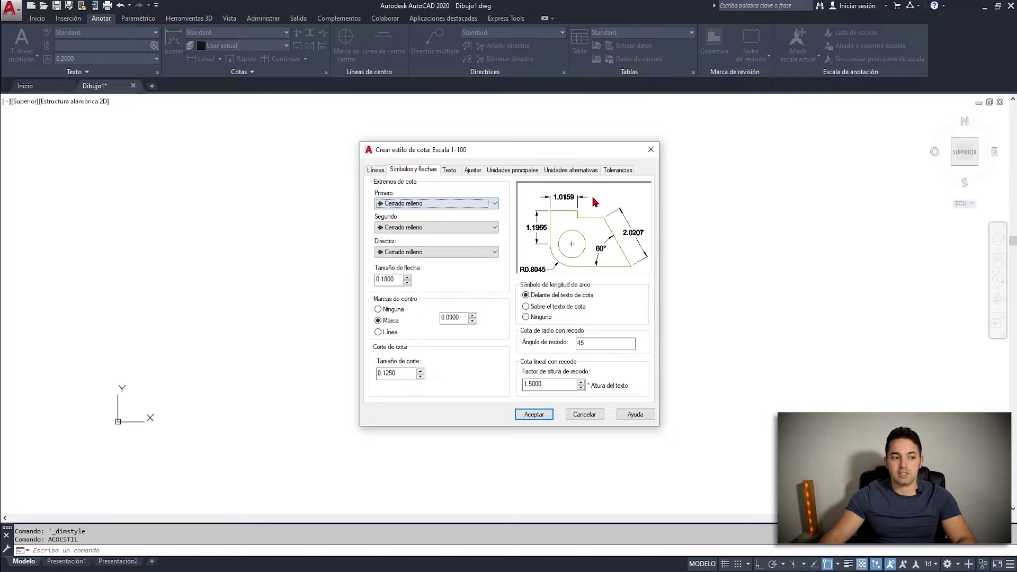
pyautogui.click(441, 204)
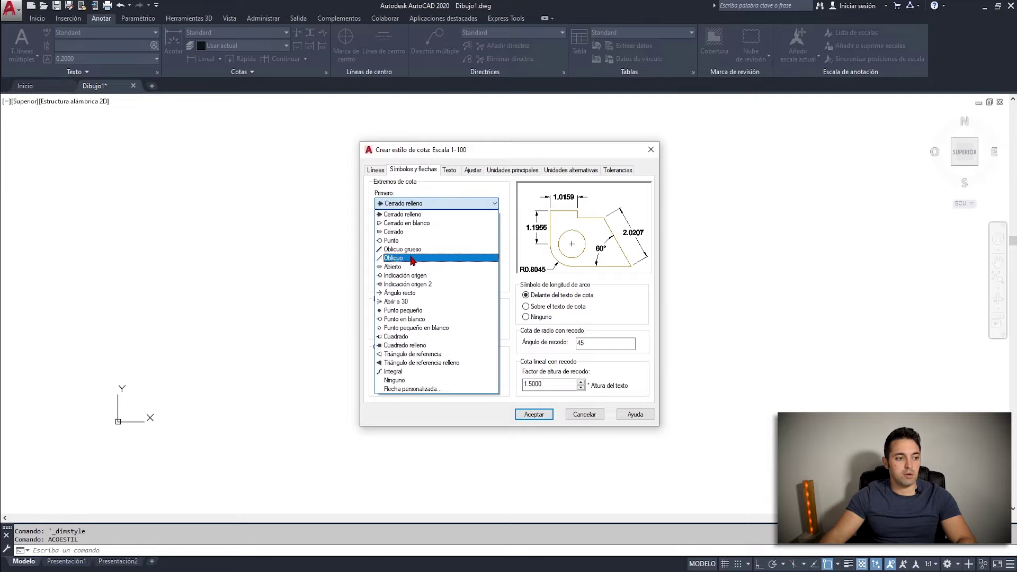
pyautogui.click(413, 259)
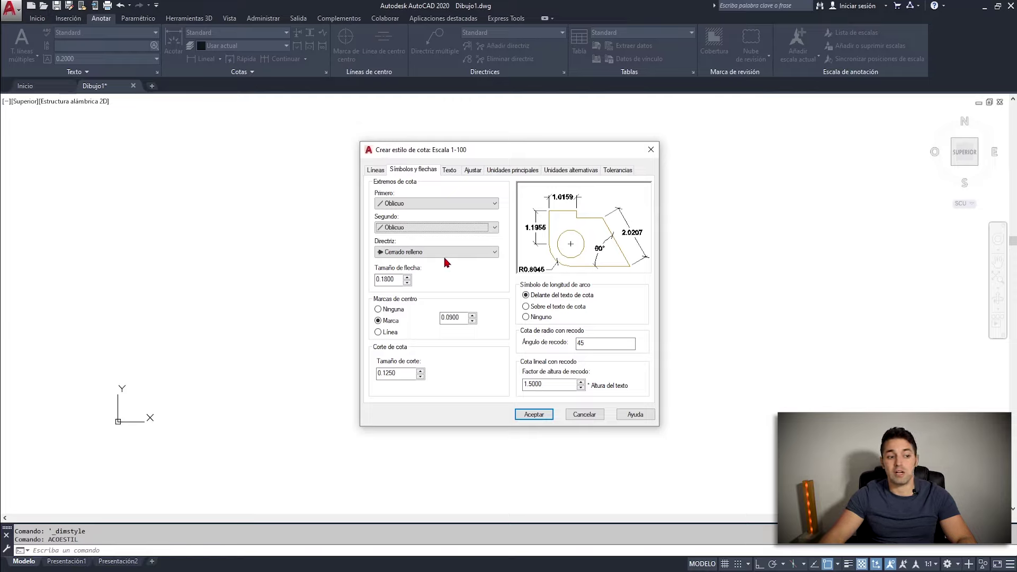
pyautogui.click(395, 252)
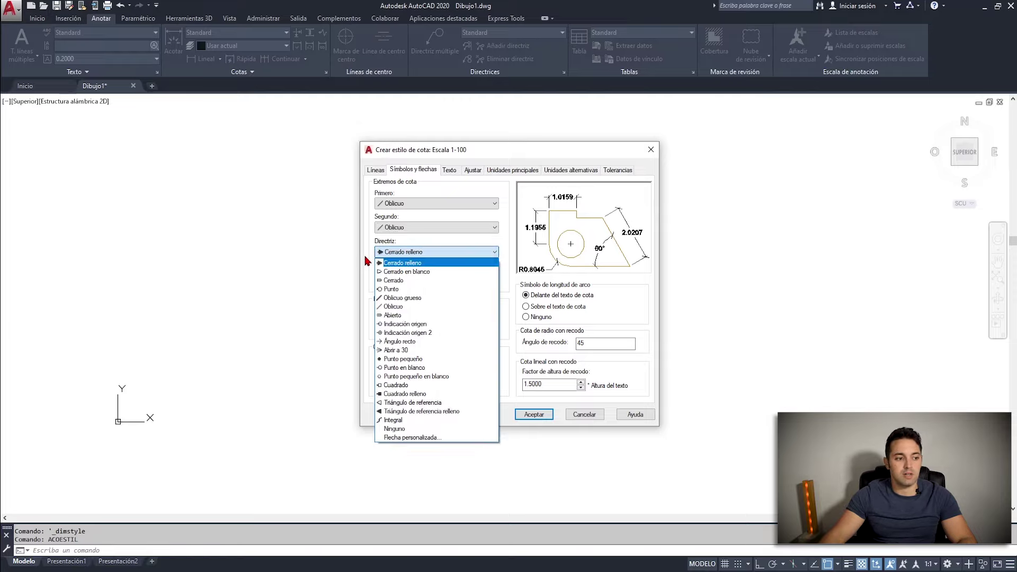
pyautogui.click(396, 307)
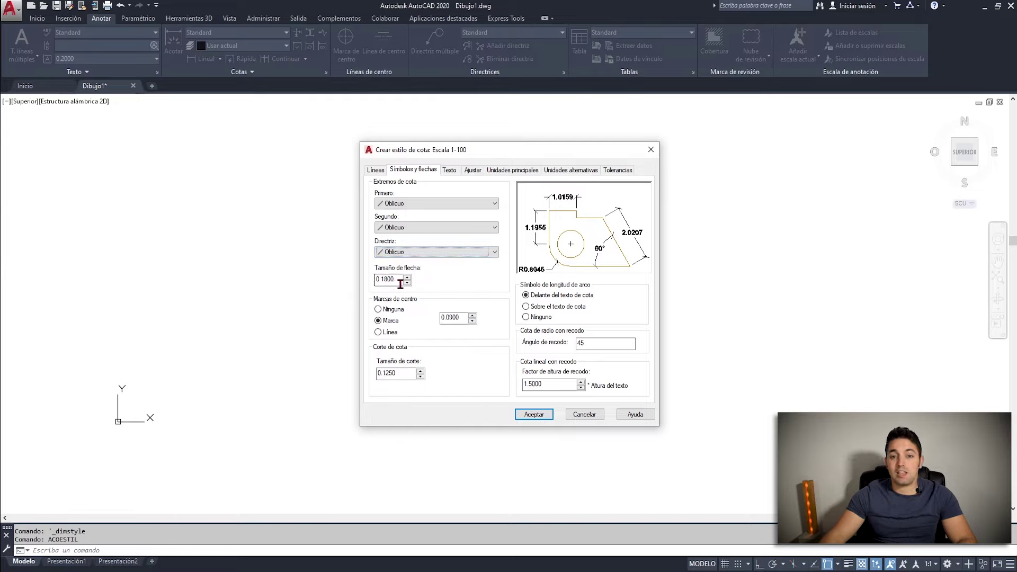
# - Set arrow size to 0.1 and centre marks to Ninguna
pyautogui.moveTo(401, 280); pyautogui.dragTo(386, 280)
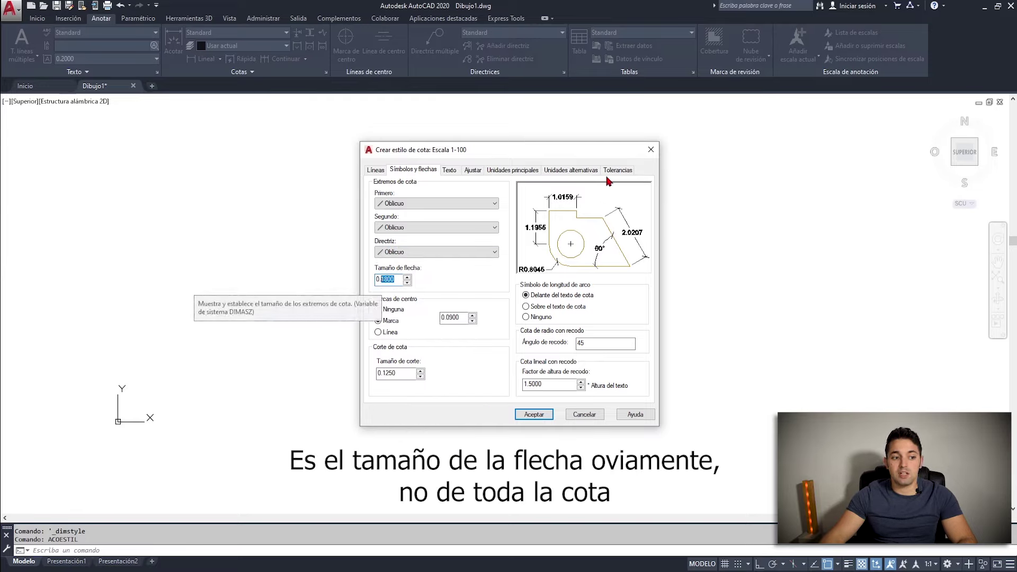
pyautogui.click(395, 281)
pyautogui.write('0.1')
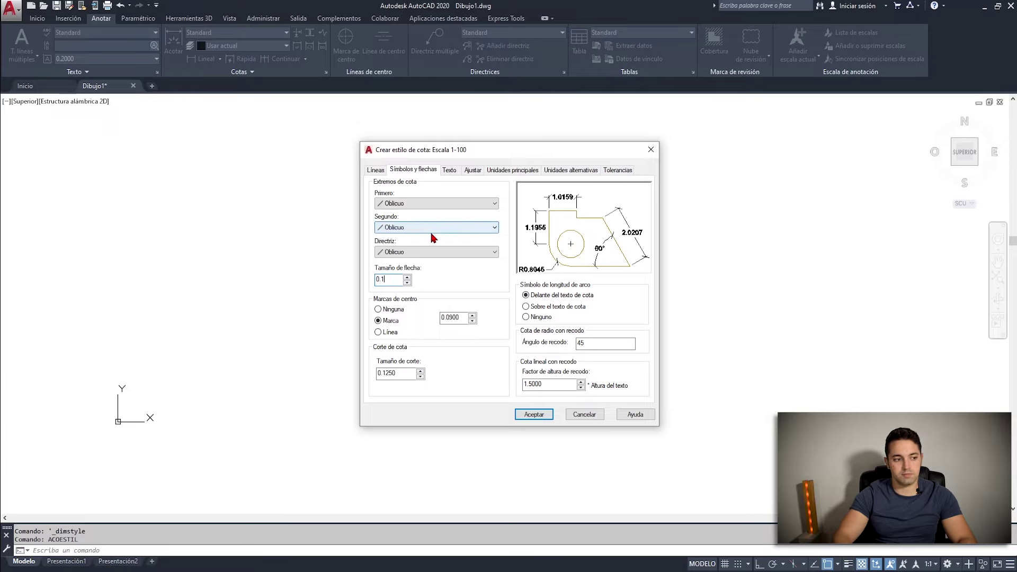
pyautogui.press('BackSpace')
pyautogui.click(459, 321)
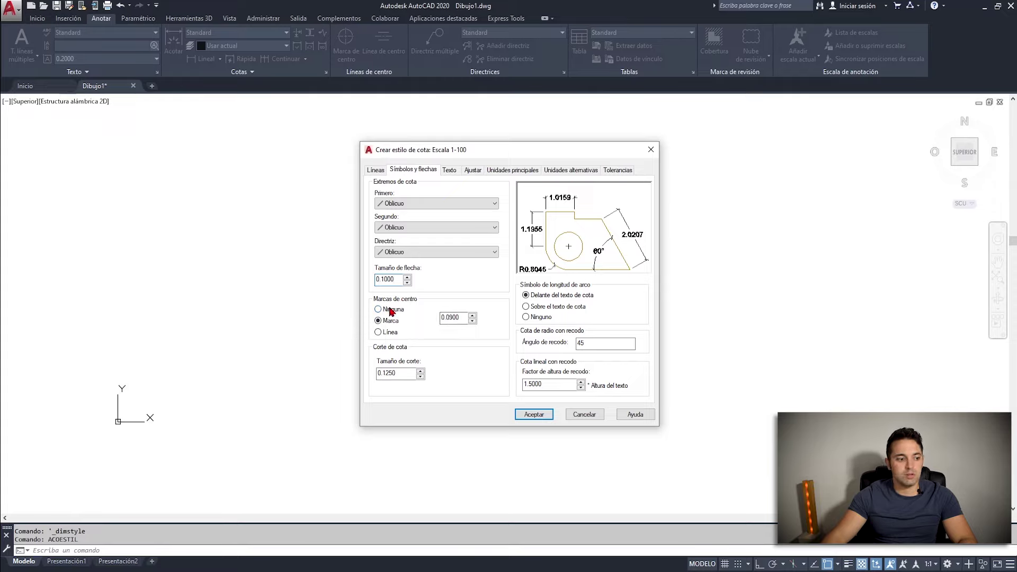
pyautogui.click(389, 332)
pyautogui.click(391, 320)
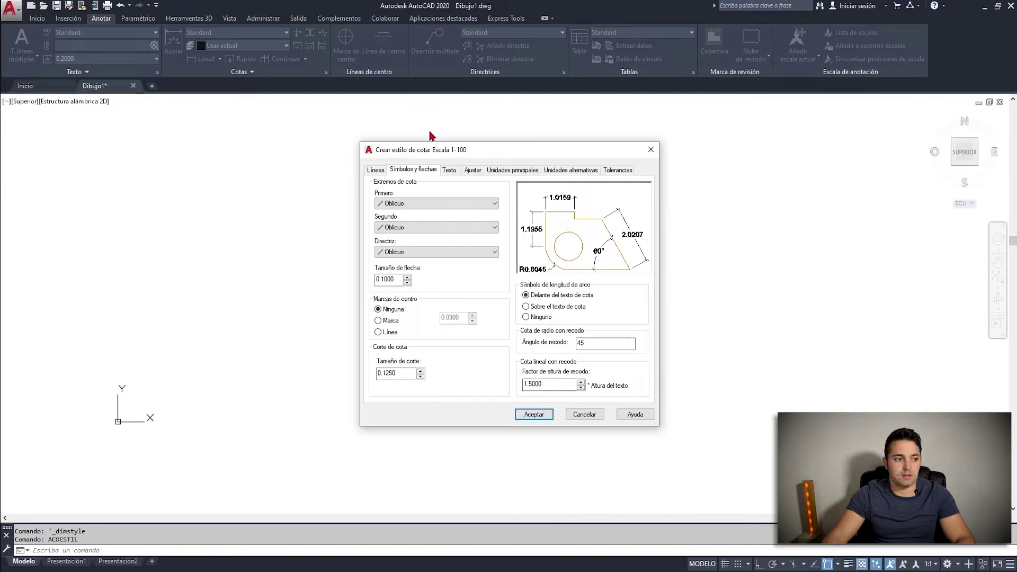
pyautogui.click(450, 171)
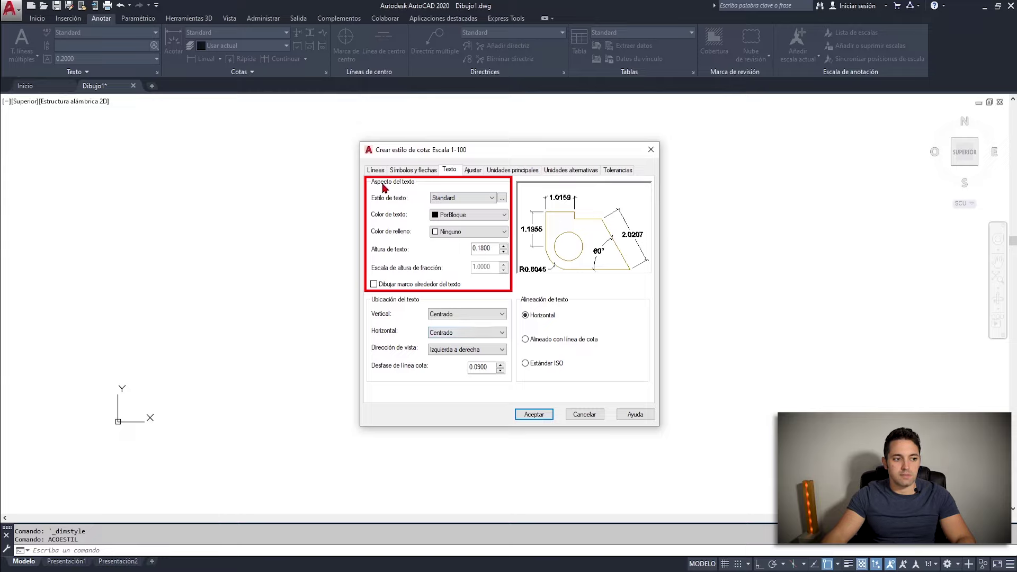
# - Check the available dimension text styles, leaving the Estilo de texto choice unchanged
pyautogui.click(493, 198)
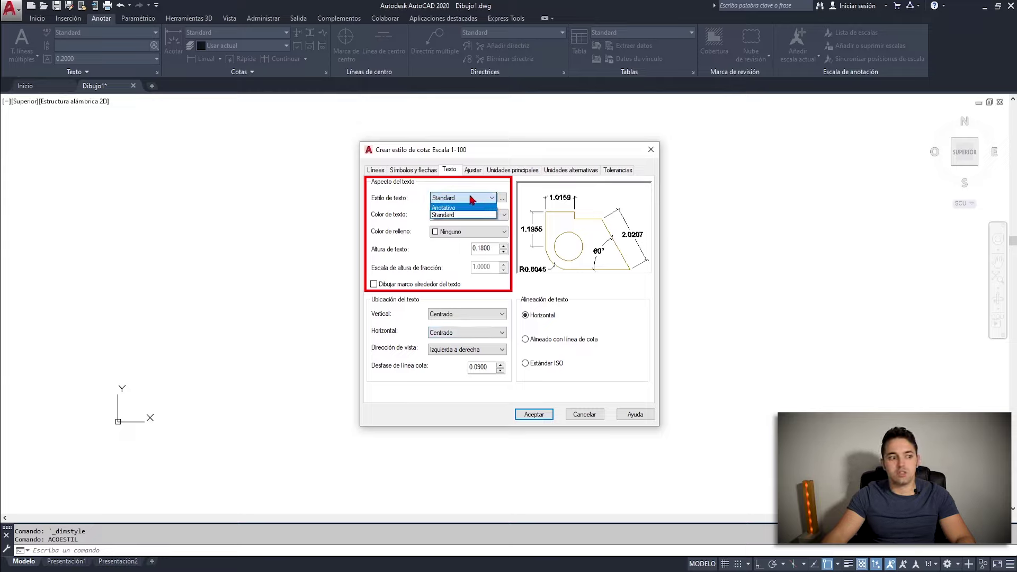
pyautogui.click(503, 201)
# - Create a new text style named 'Texto cota 1-100'
pyautogui.click(503, 199)
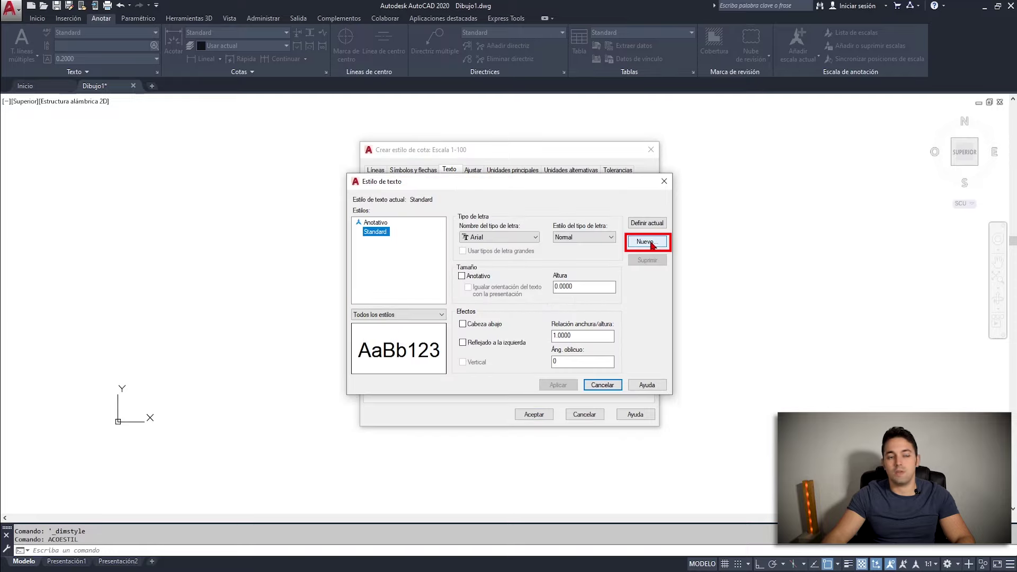
pyautogui.click(649, 242)
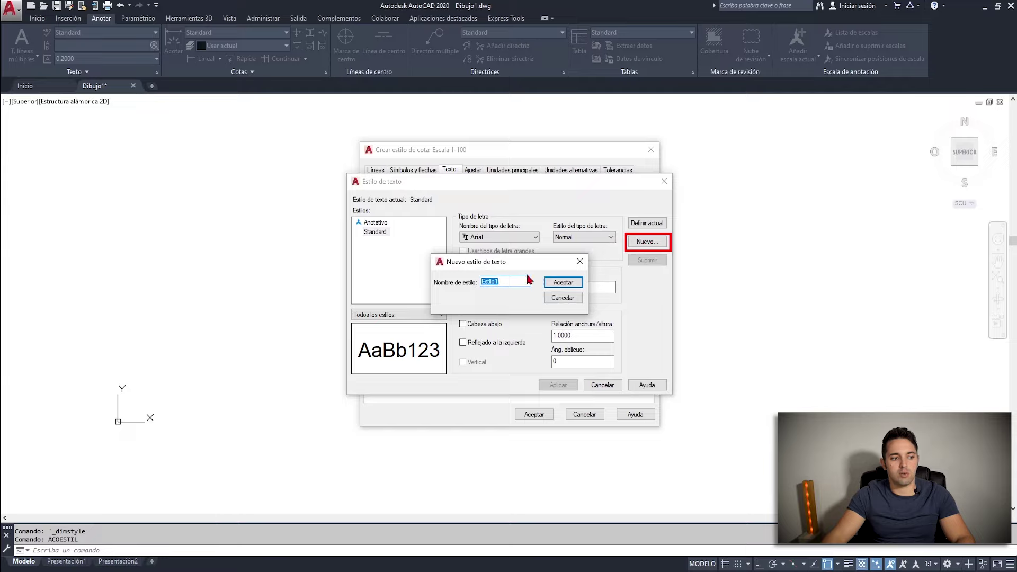
pyautogui.write('Texto cota ')
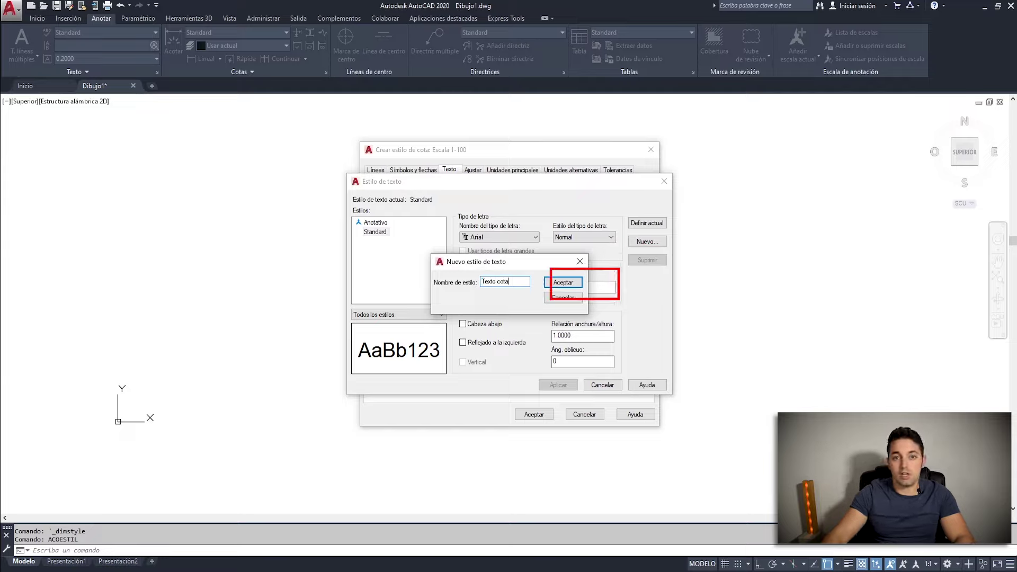
pyautogui.write('1-100')
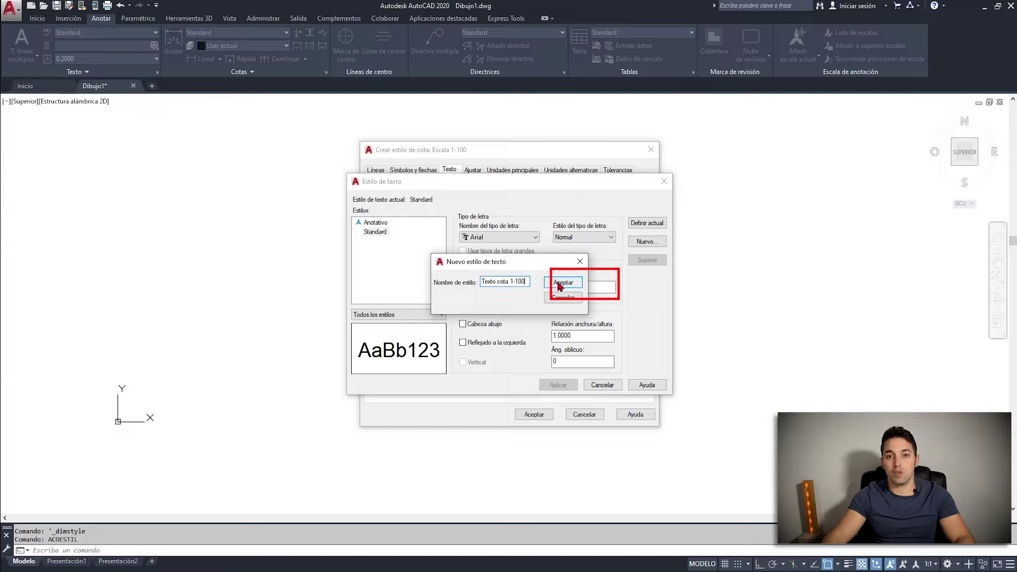
pyautogui.click(561, 284)
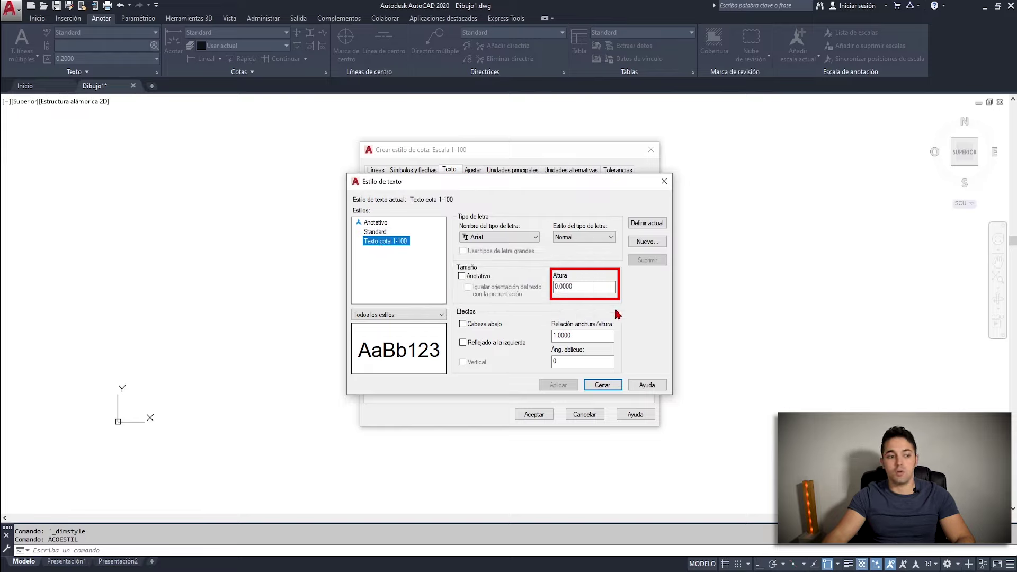
# - Give Texto cota 1-100 a 0.2 height in Arial Normal, apply it and close
pyautogui.doubleClick(582, 287)
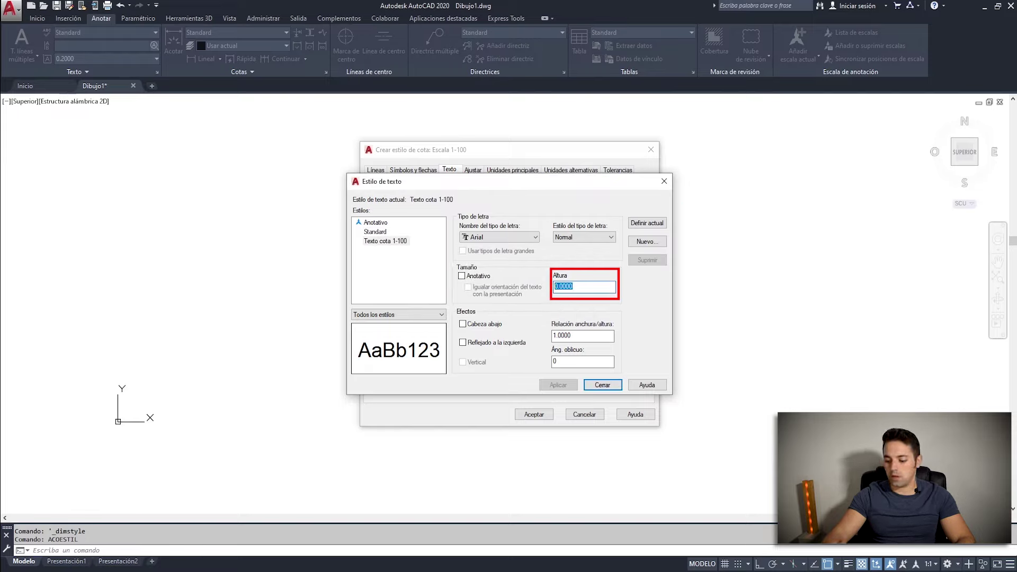
pyautogui.write('0.2')
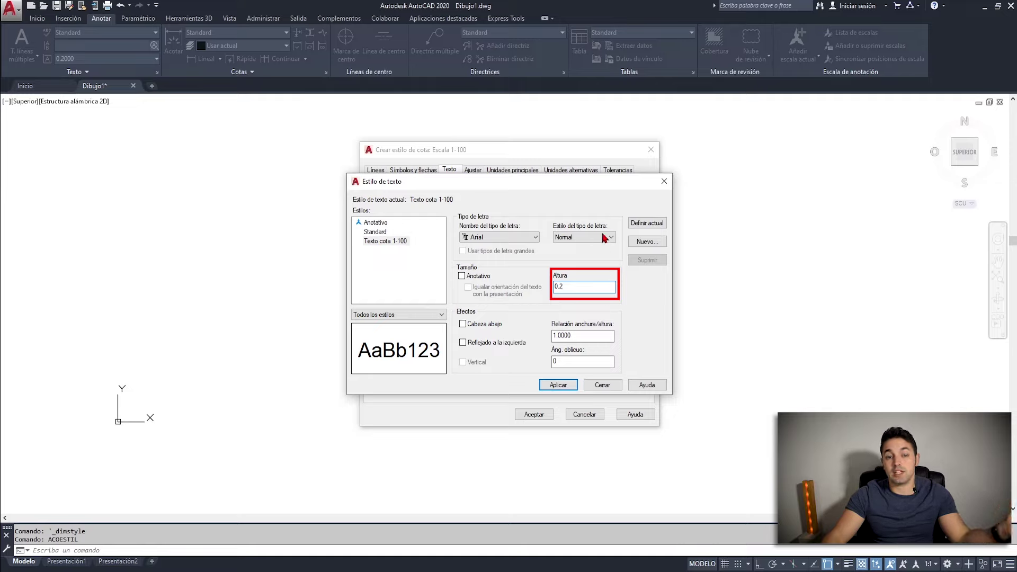
pyautogui.click(520, 237)
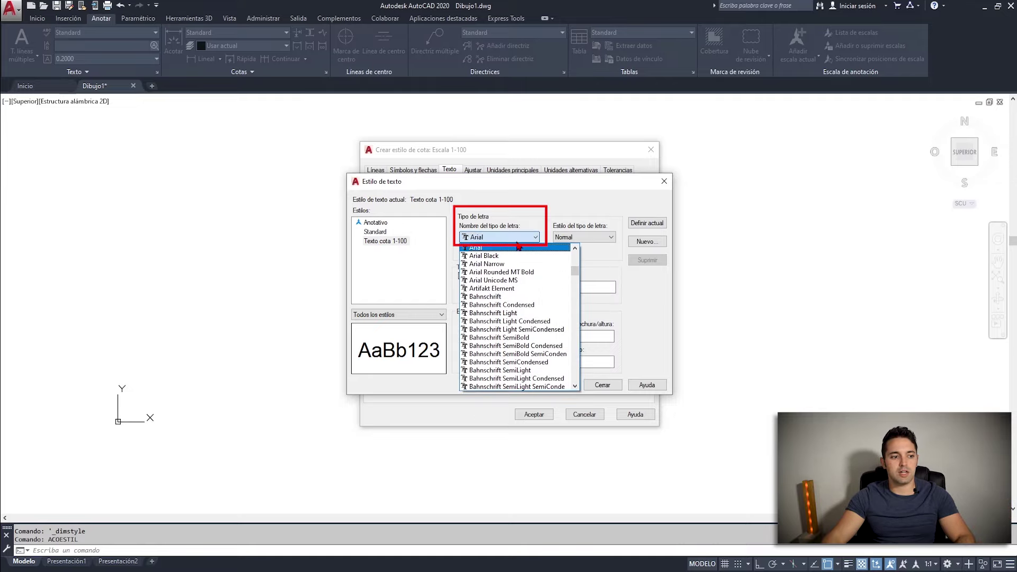
pyautogui.click(519, 246)
pyautogui.click(568, 239)
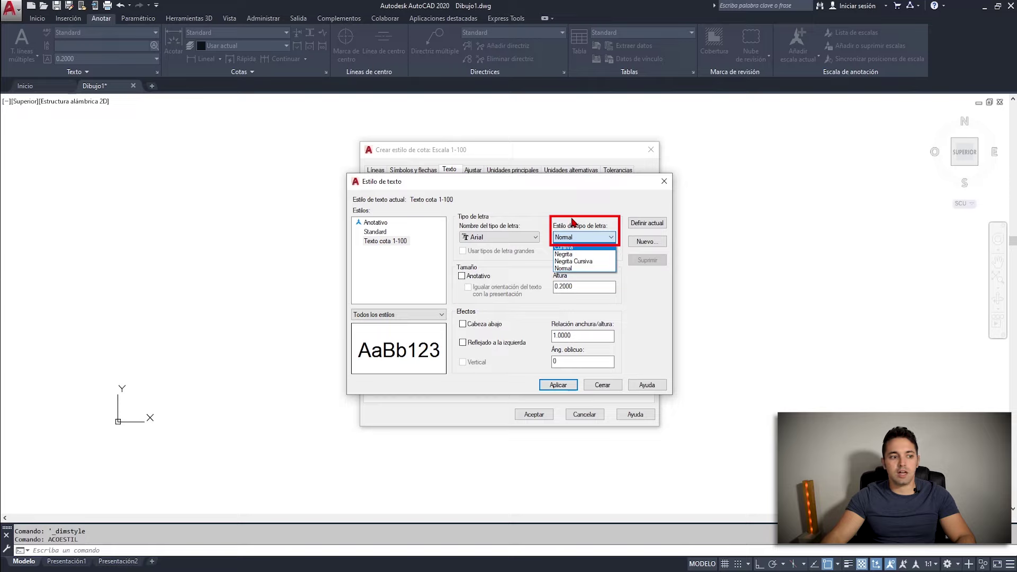
pyautogui.click(573, 239)
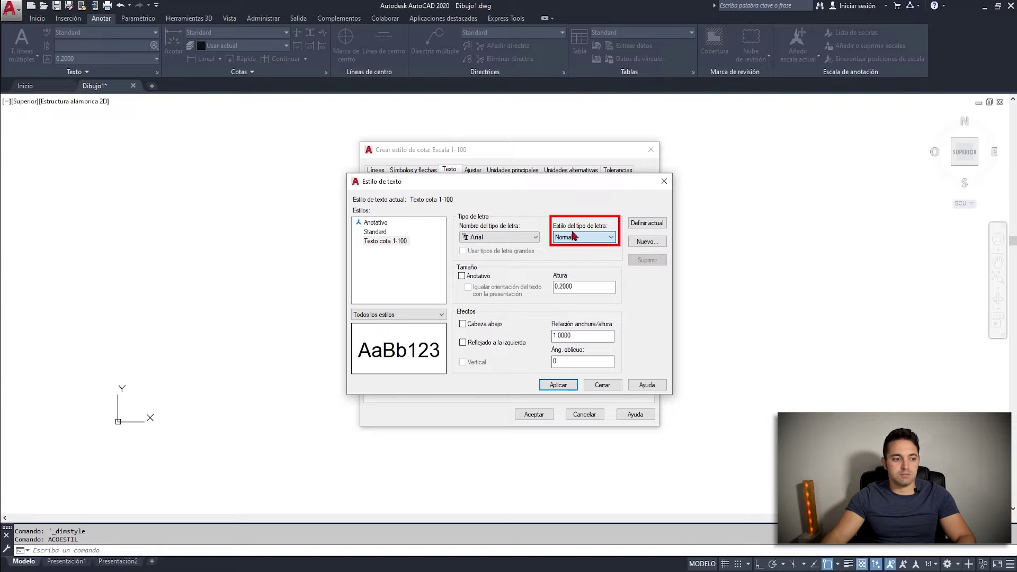
pyautogui.click(566, 386)
pyautogui.click(592, 386)
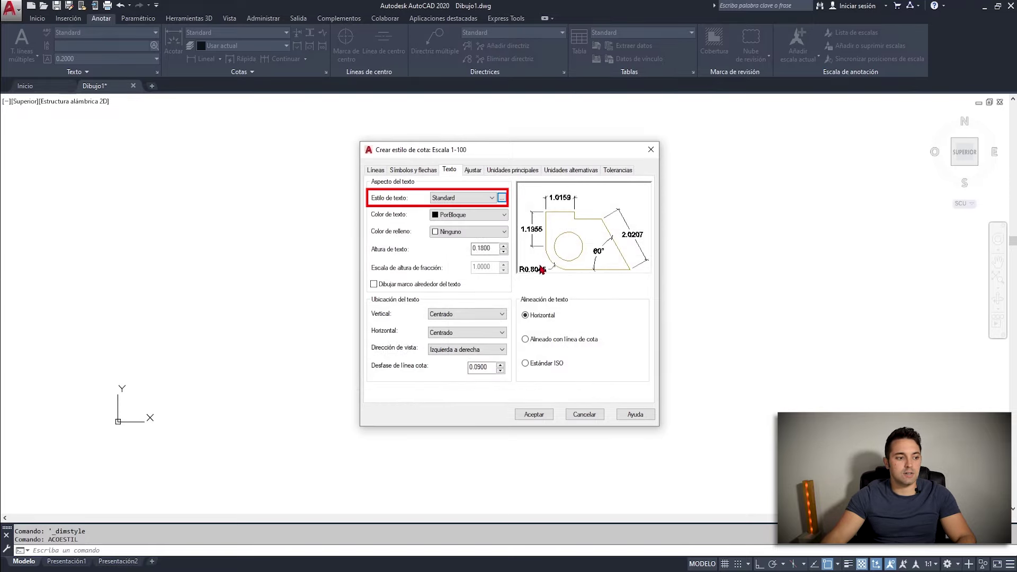
# - Use Texto cota 1-100 for dimension text, aligned with the dimension line
pyautogui.click(461, 198)
pyautogui.click(455, 220)
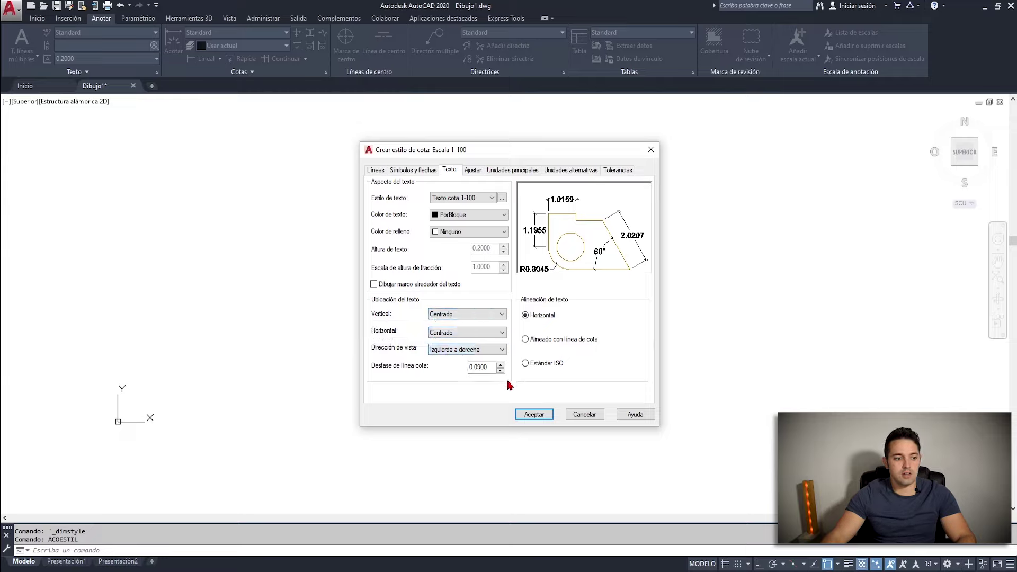
pyautogui.moveTo(490, 367); pyautogui.dragTo(482, 368)
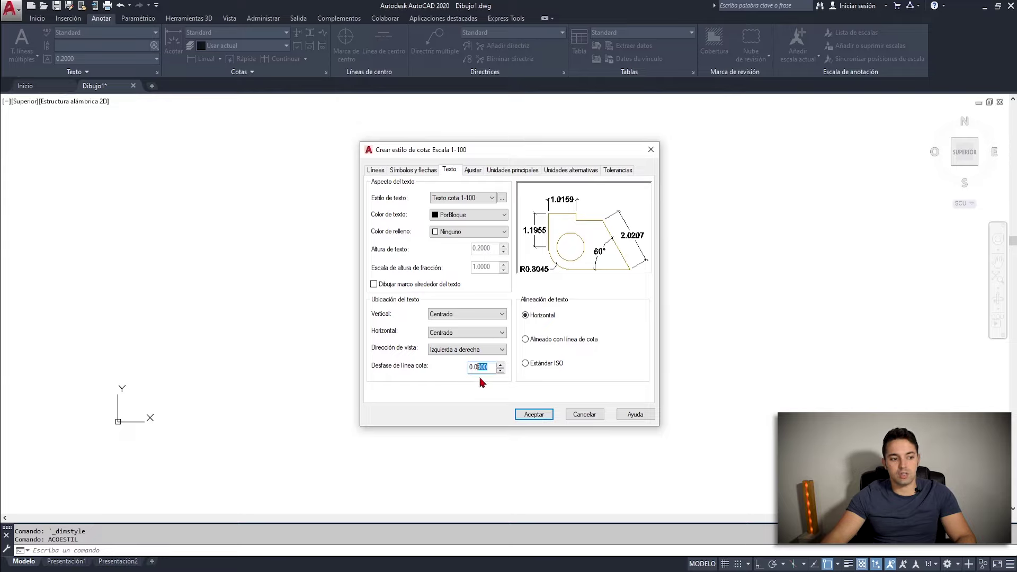
pyautogui.click(525, 340)
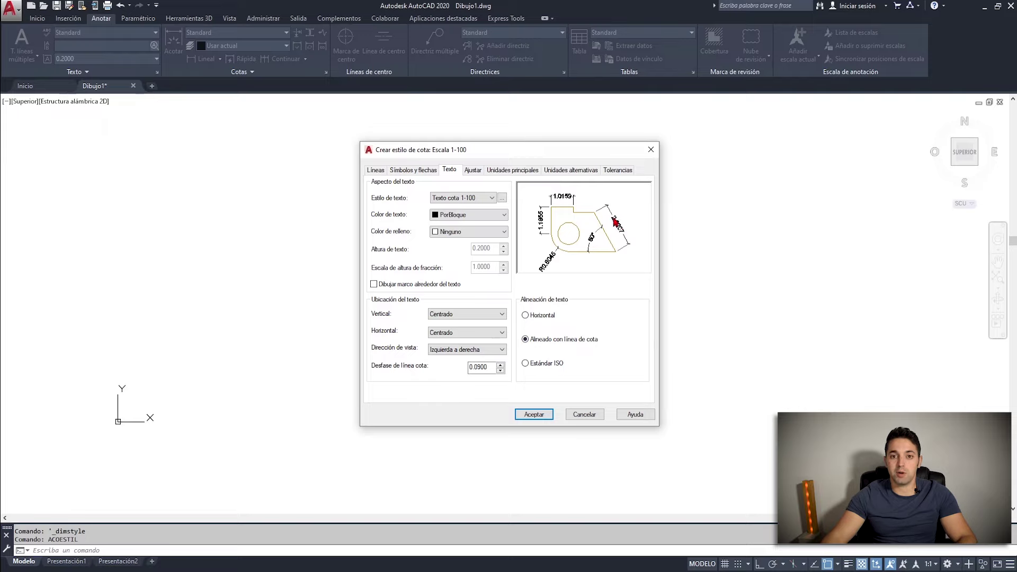
pyautogui.click(473, 170)
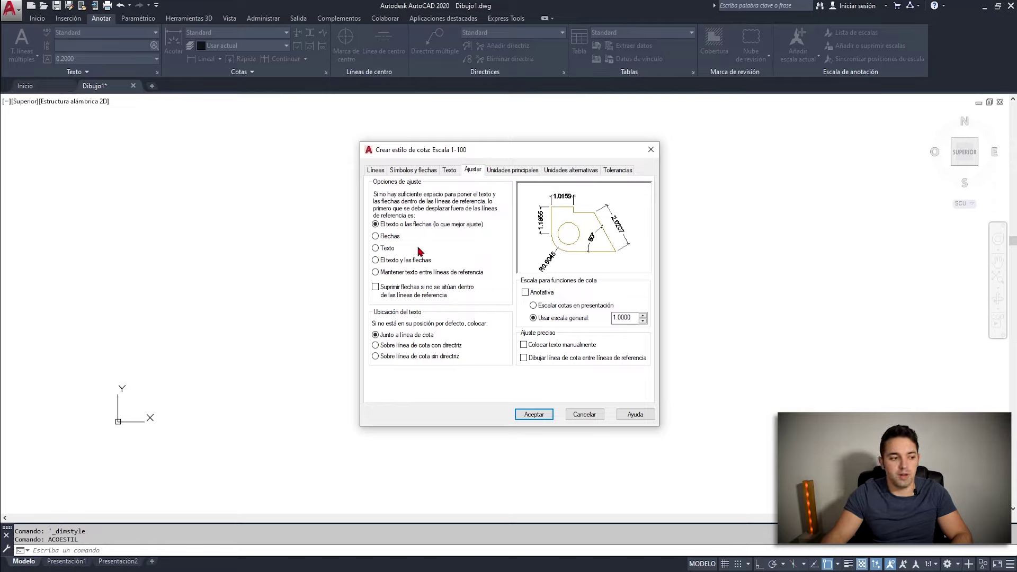
# - Set the fit option to always keep text between the extension lines
pyautogui.click(388, 249)
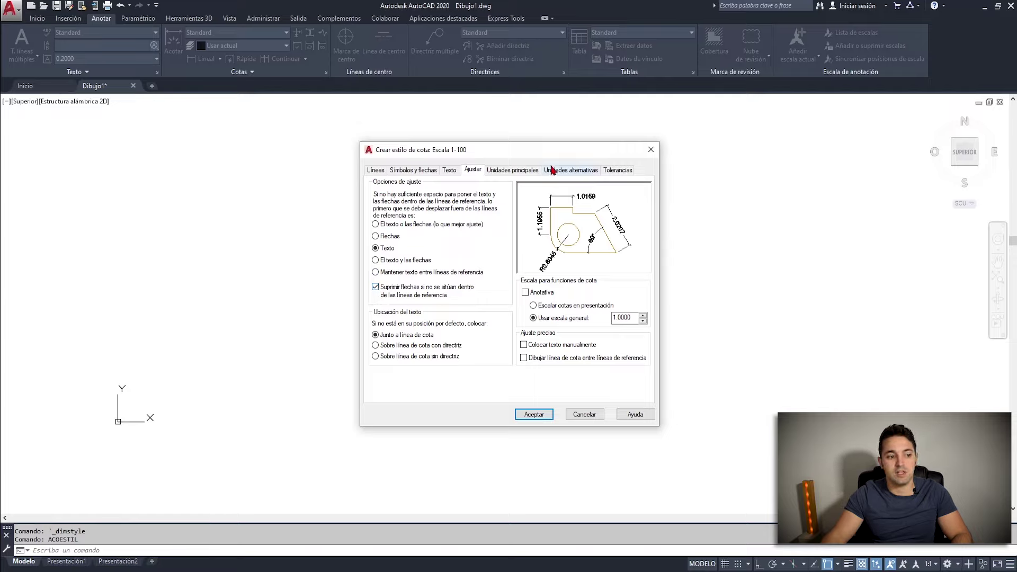
pyautogui.moveTo(384, 272)
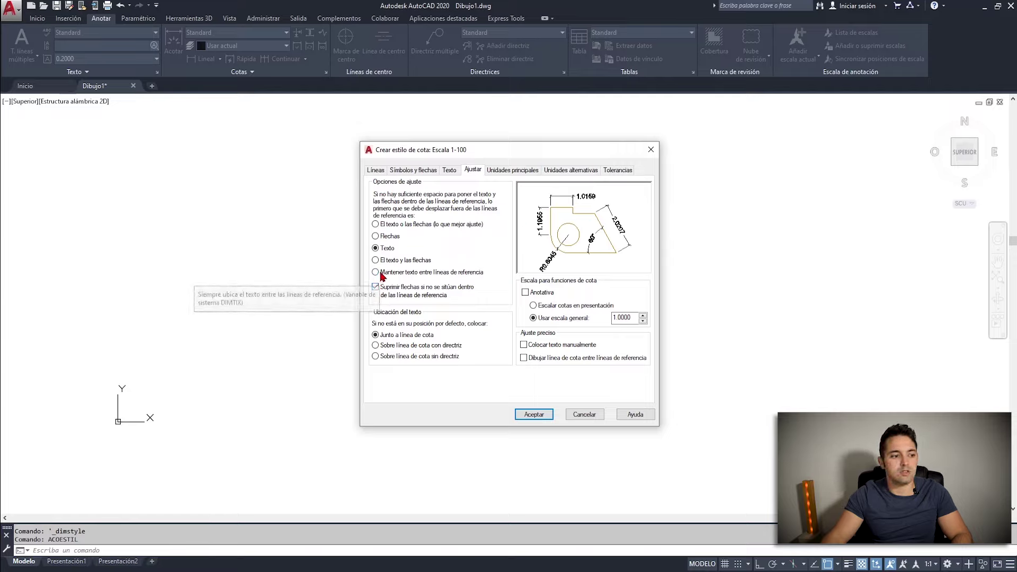
pyautogui.click(383, 273)
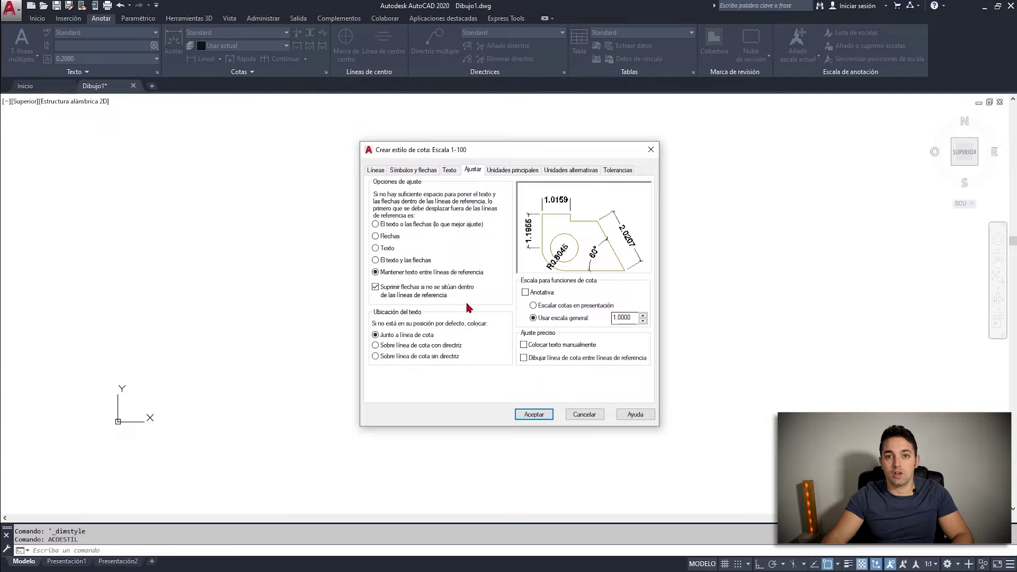
# - Keep Decimal primary units, set precision to 0.00, and clear the m2 suffix
pyautogui.click(499, 170)
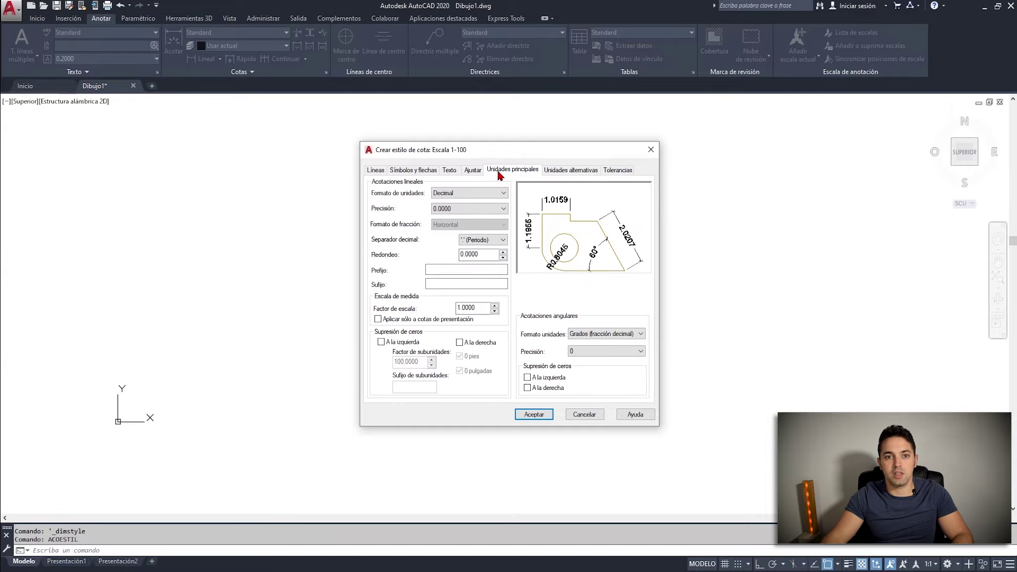
pyautogui.click(483, 194)
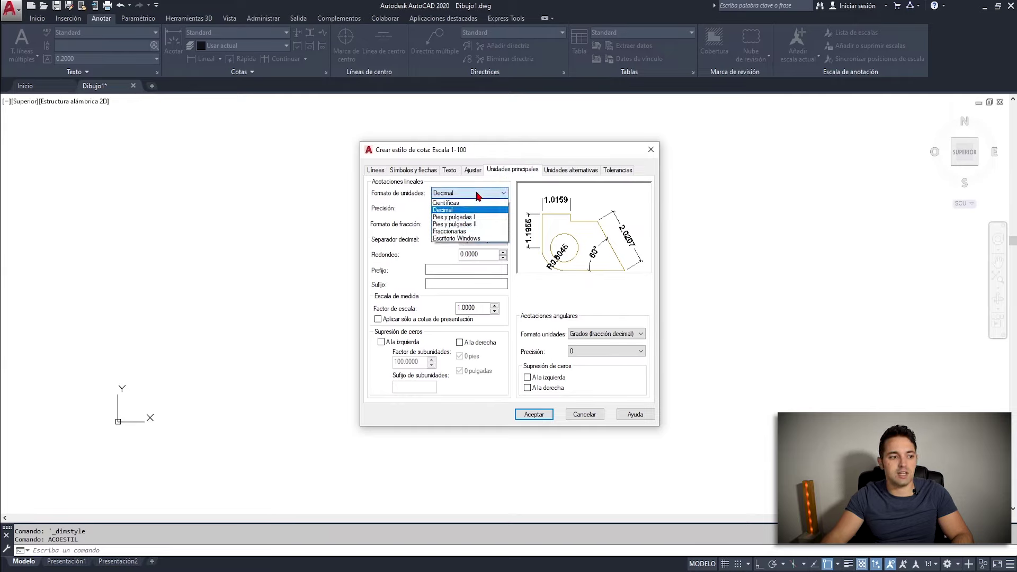
pyautogui.click(471, 196)
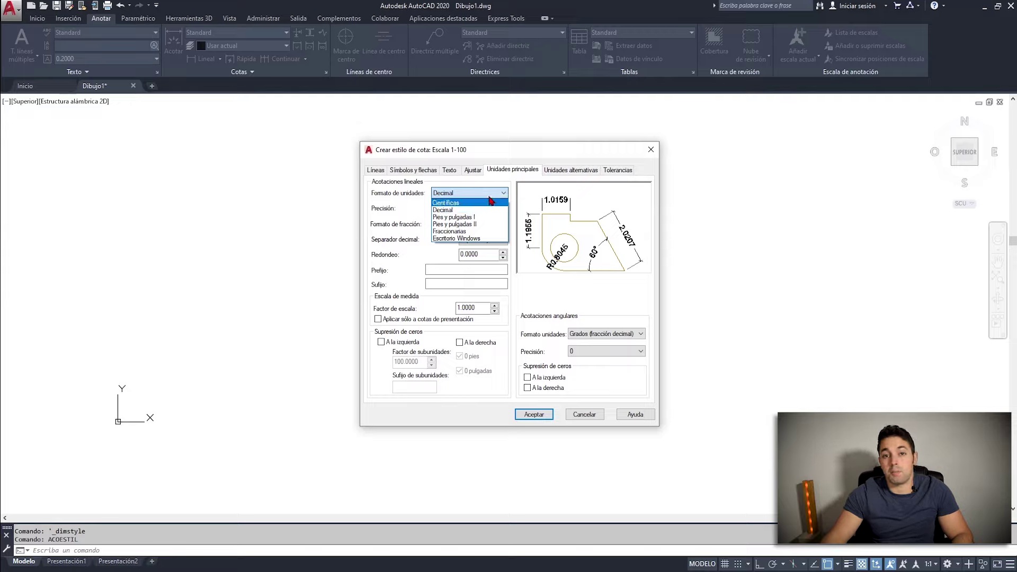
pyautogui.click(490, 194)
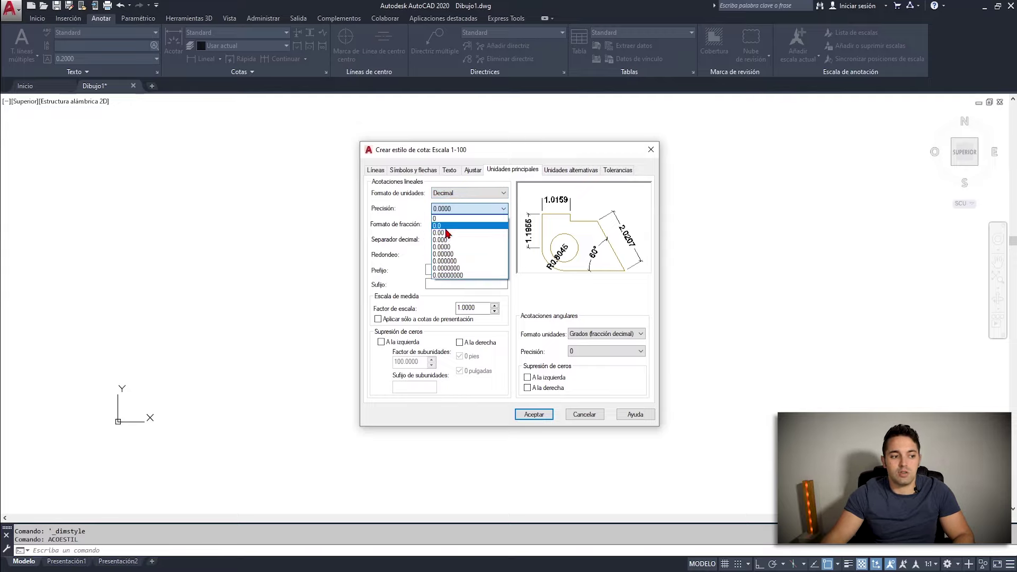
pyautogui.click(460, 232)
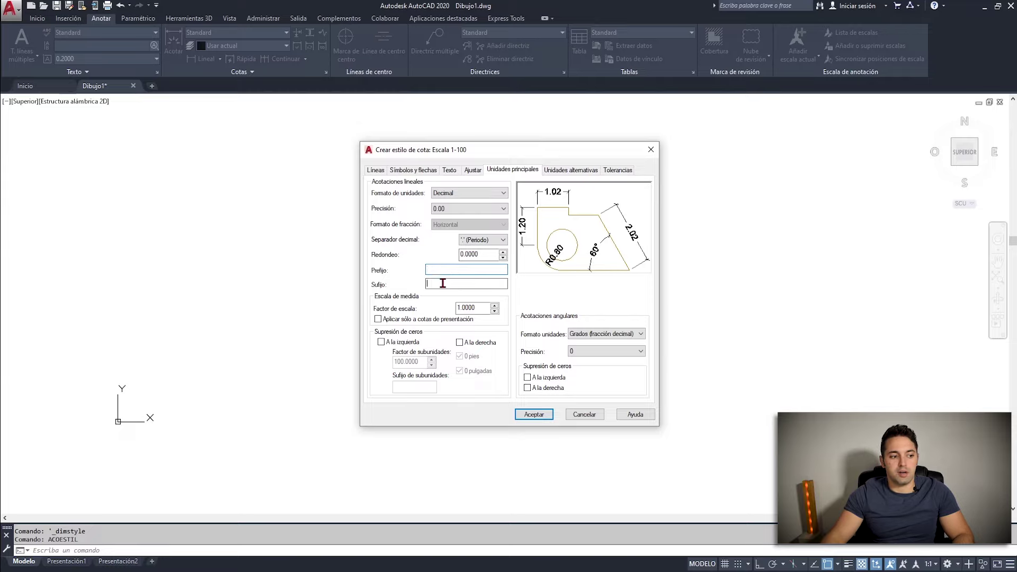
pyautogui.write('m2')
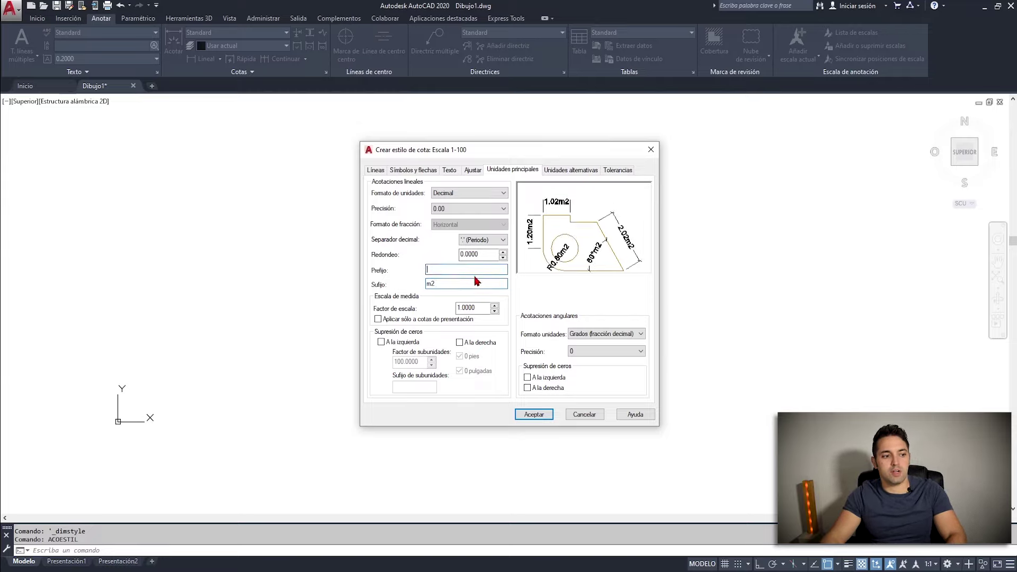
pyautogui.doubleClick(431, 284)
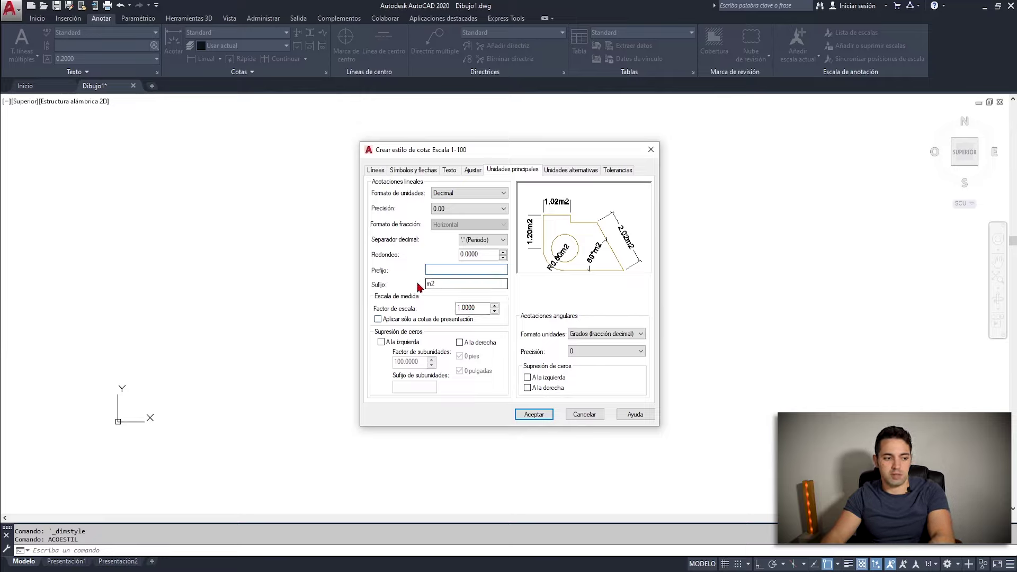
pyautogui.press('BackSpace')
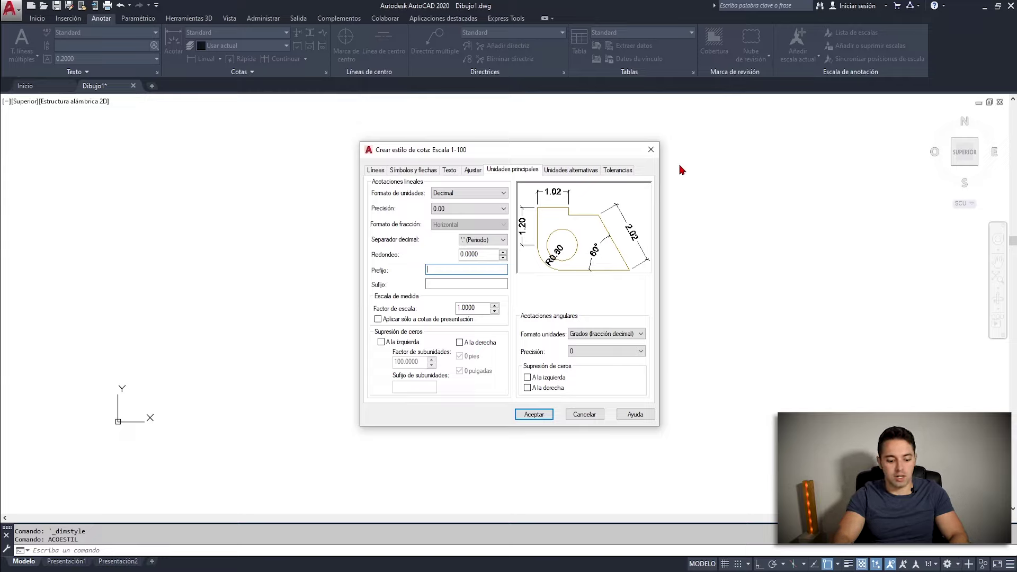
pyautogui.write('distancia=')
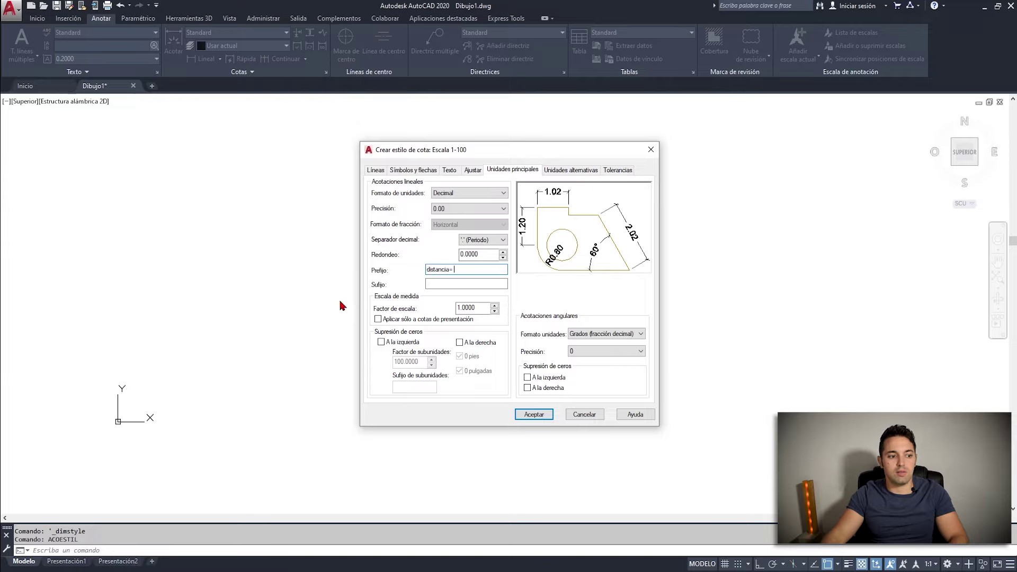
pyautogui.press('Return')
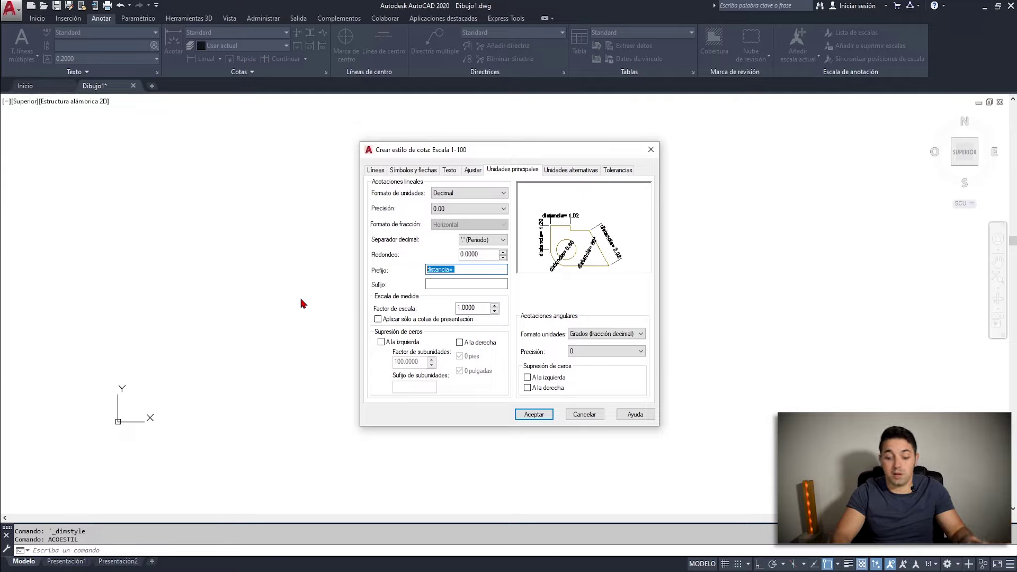
pyautogui.press('Delete')
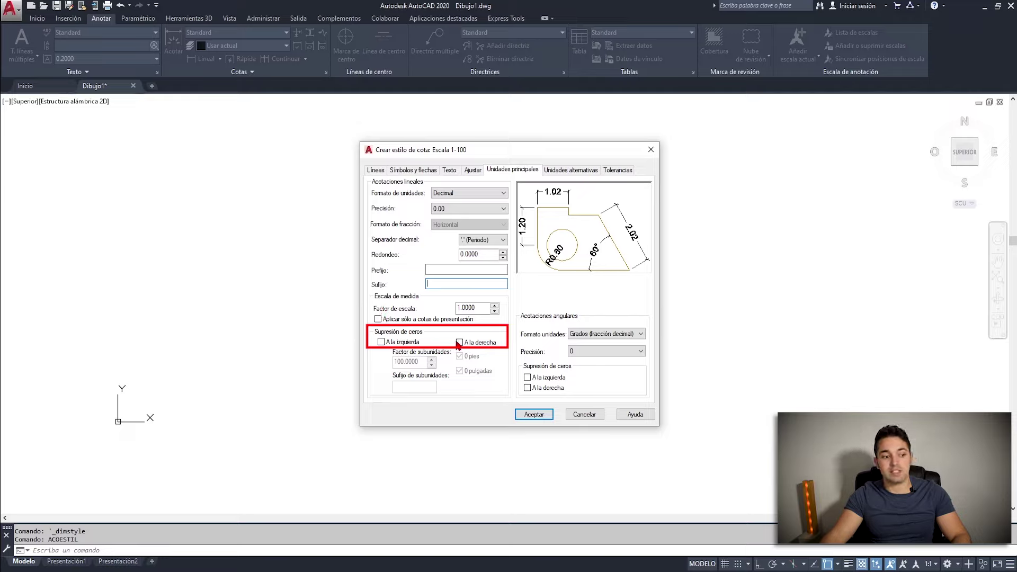
pyautogui.click(459, 343)
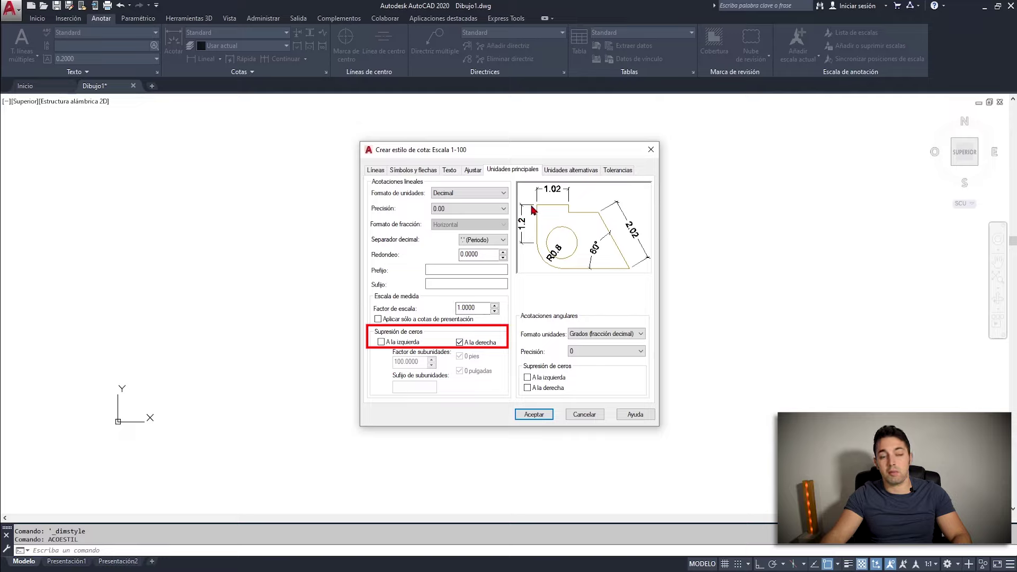
pyautogui.click(459, 342)
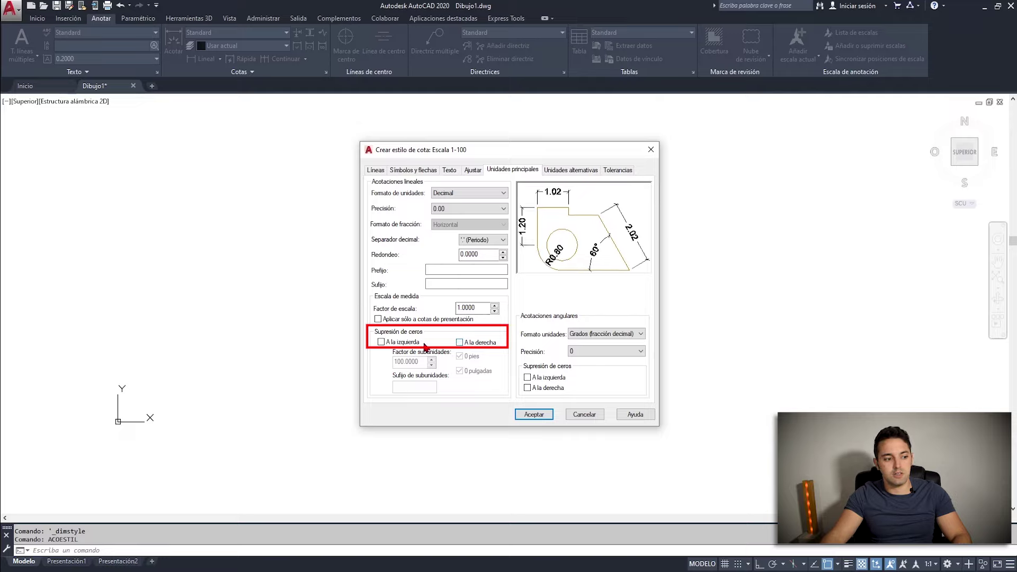
pyautogui.click(405, 345)
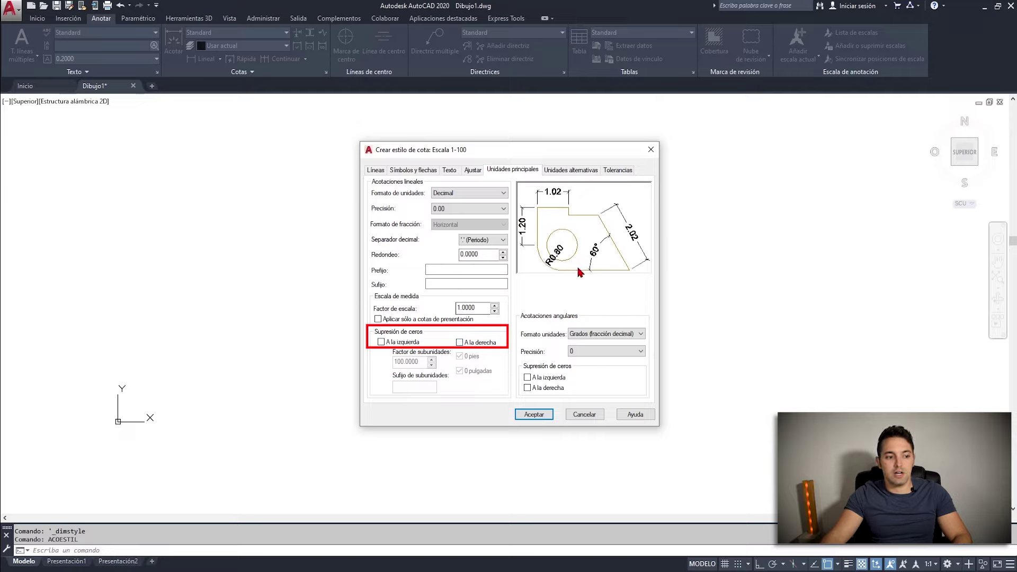
pyautogui.click(404, 342)
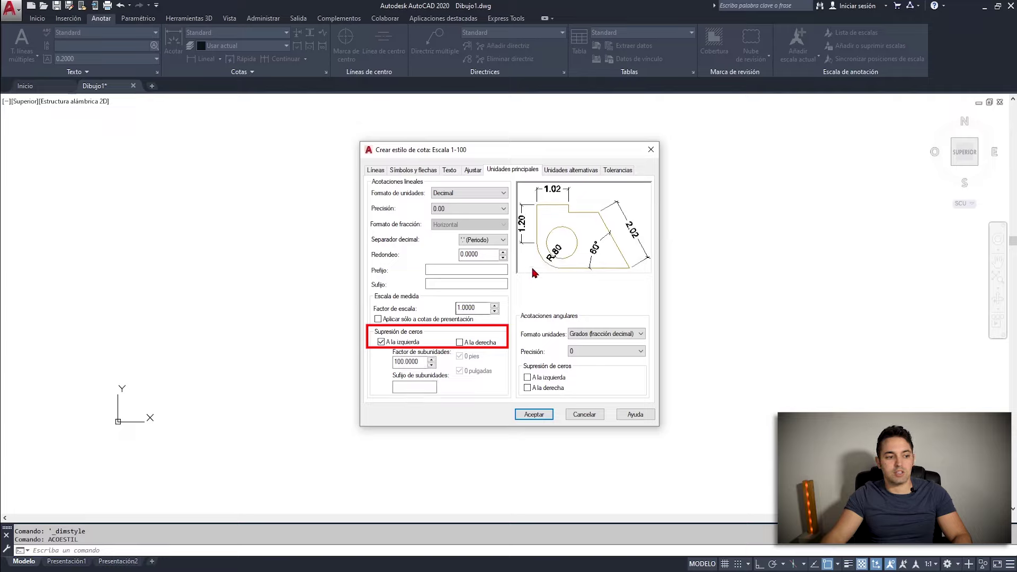
pyautogui.click(405, 343)
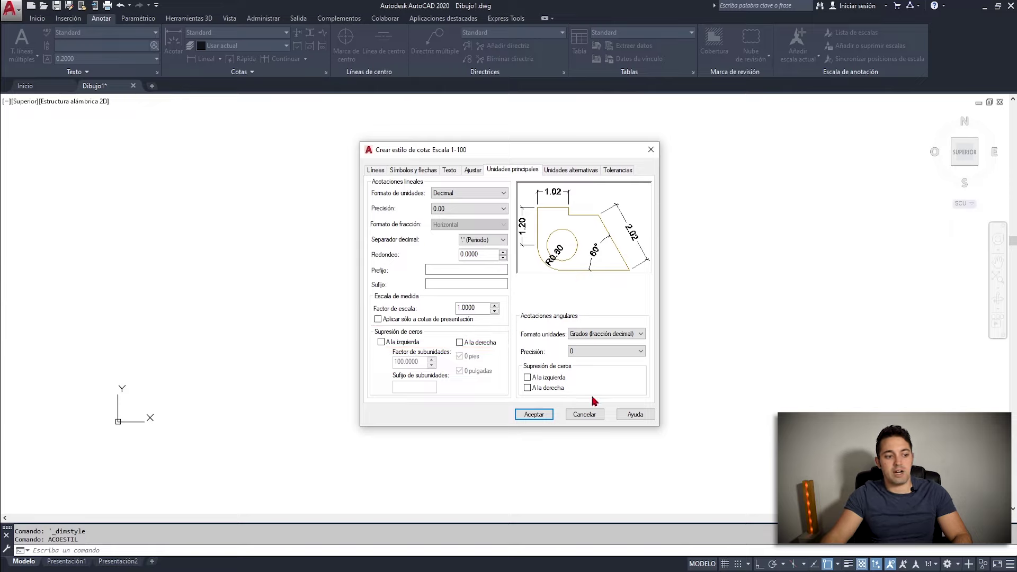
# - Try alternate units (25.4000 multiplier), then leave them turned off for Escala 1-100
pyautogui.click(570, 170)
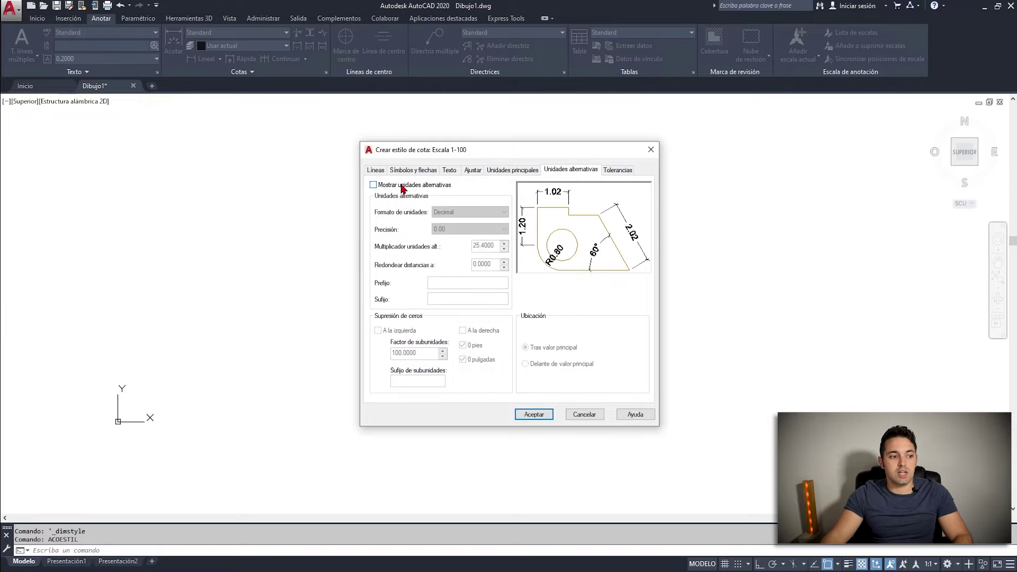
pyautogui.click(373, 184)
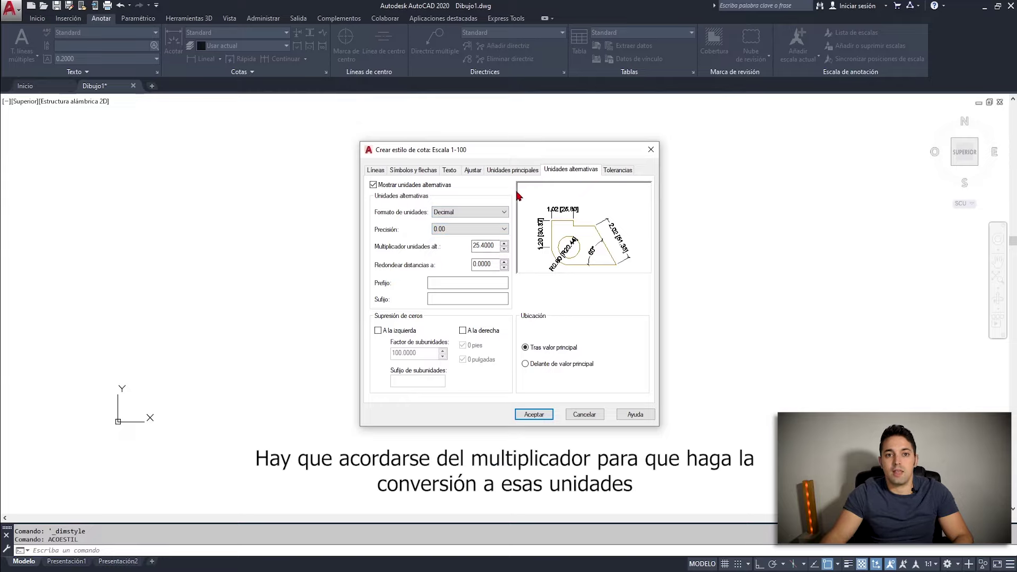
pyautogui.moveTo(495, 245); pyautogui.dragTo(458, 249)
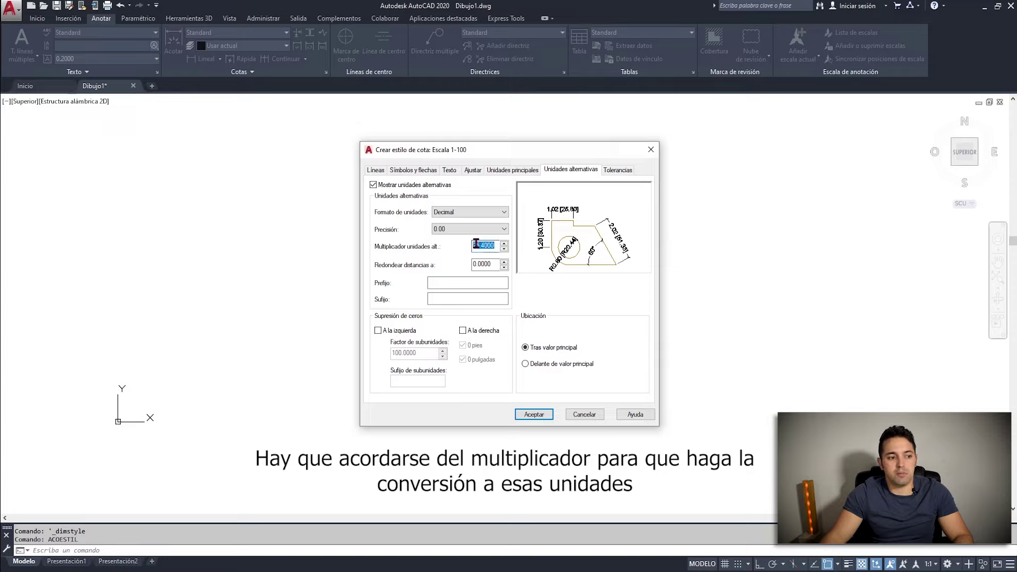
pyautogui.click(456, 300)
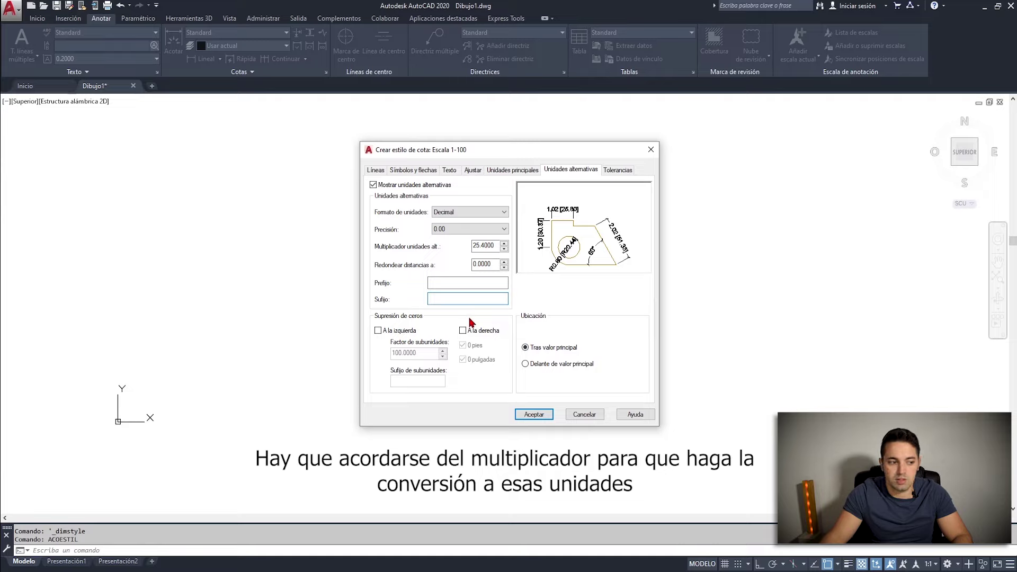
pyautogui.click(392, 186)
# - Review tolerance settings, accept the Escala 1-100 style and close the style manager
pyautogui.click(618, 169)
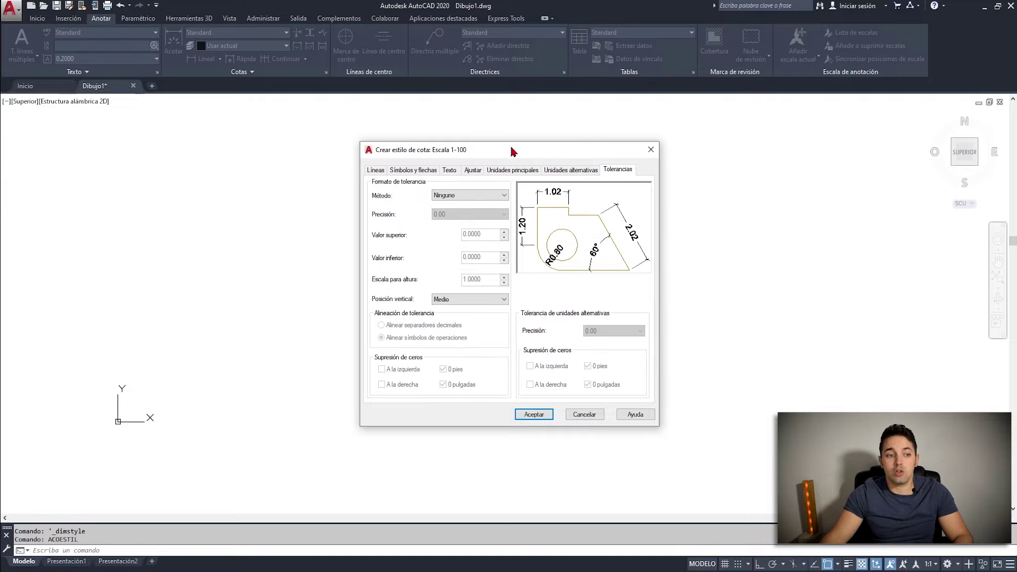
pyautogui.click(535, 416)
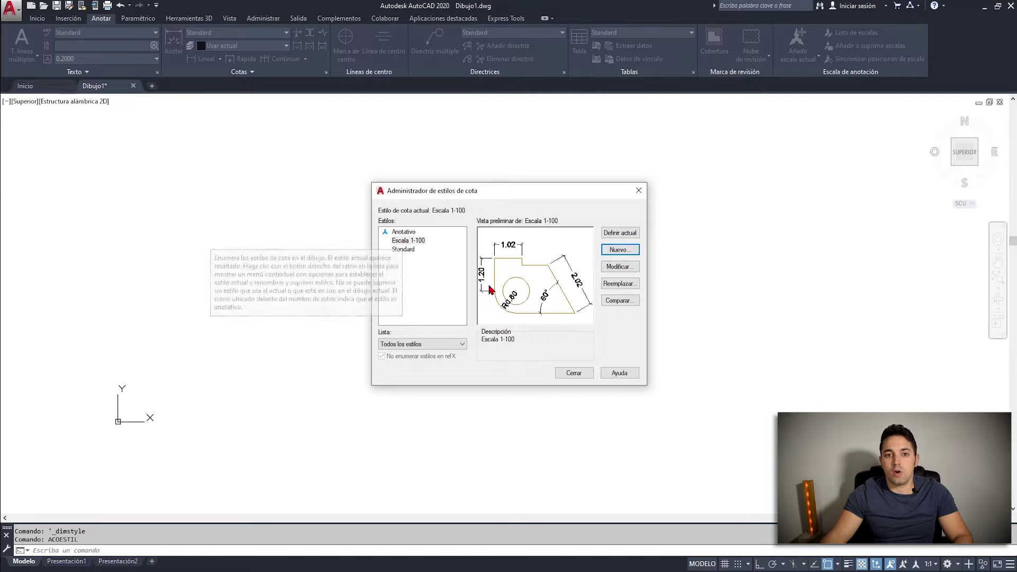
pyautogui.click(574, 374)
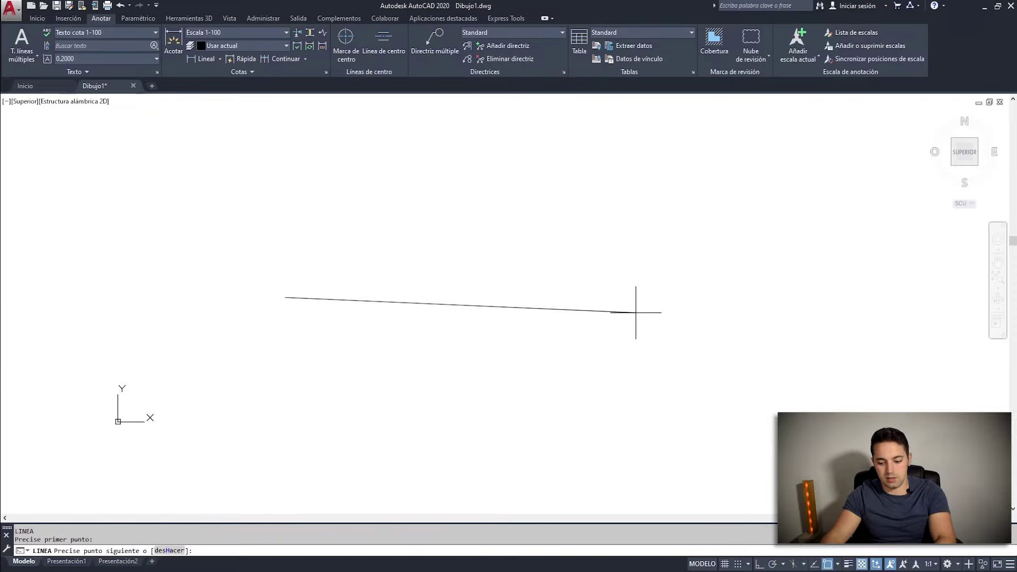
# - Draw a 10-unit horizontal line with Ortho on and zoom to fit it
pyautogui.press('F8')
pyautogui.write('10')
pyautogui.press('Escape')
pyautogui.middleClick(521, 268)
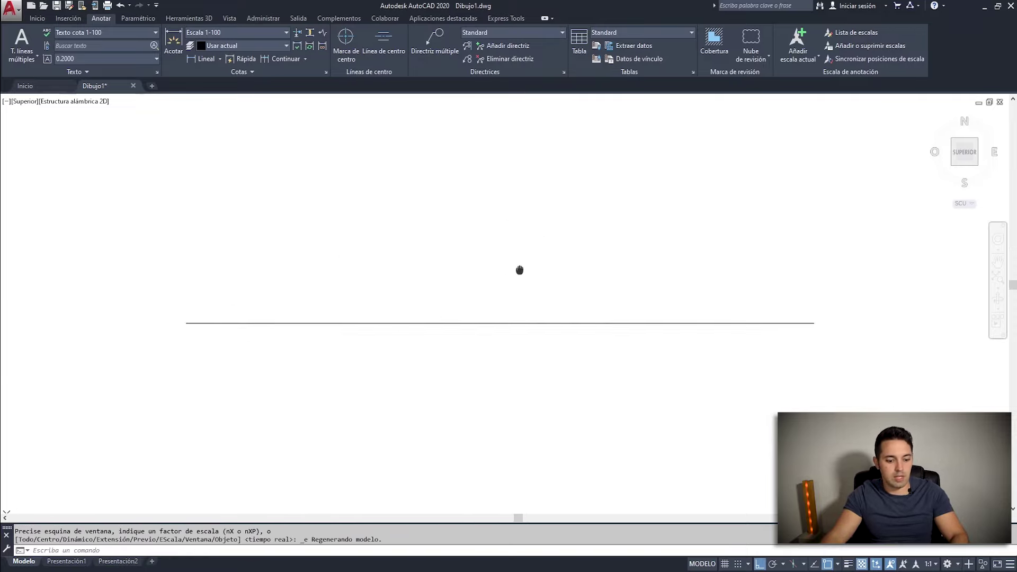
# - Add an aligned dimension reading 10.00 above the line in the Escala 1-100 style
pyautogui.write('acoali')
pyautogui.press('Return')
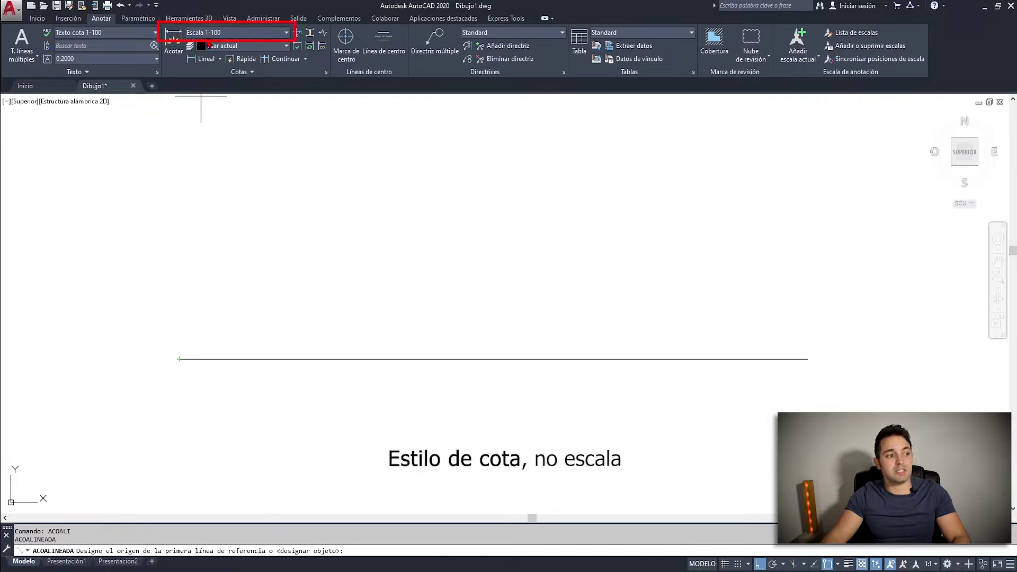
pyautogui.click(257, 35)
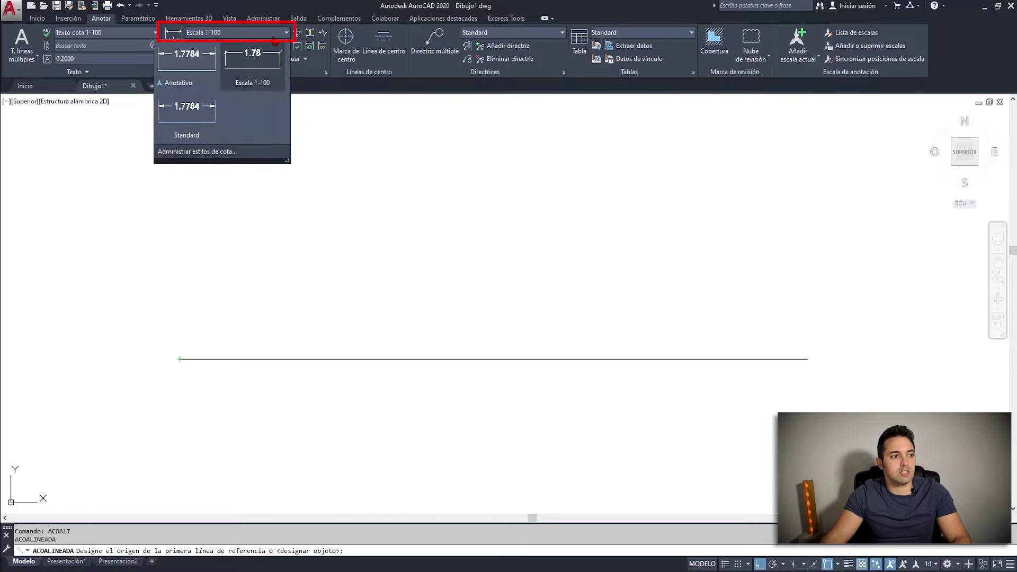
pyautogui.click(257, 60)
pyautogui.click(272, 33)
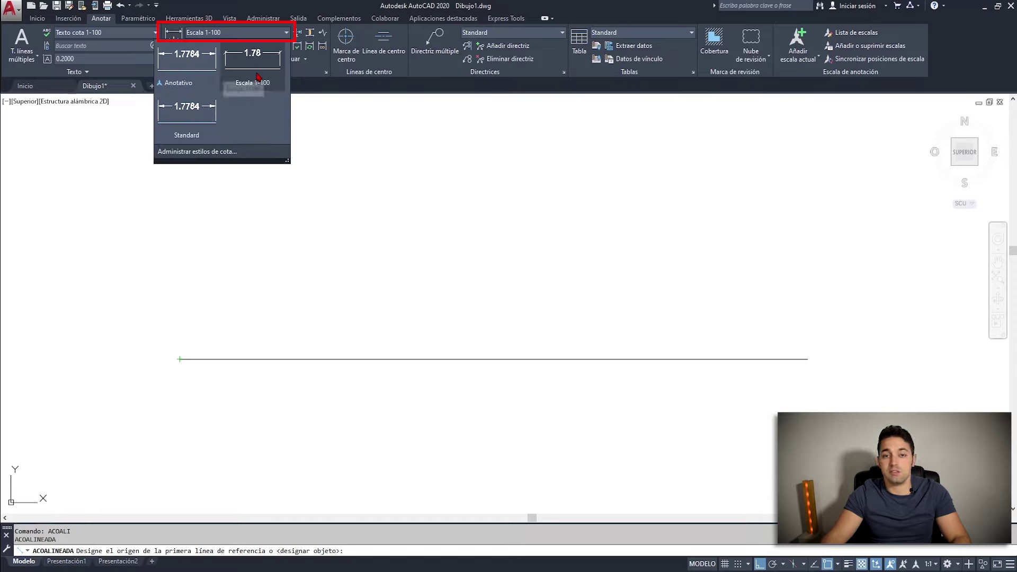
pyautogui.click(614, 238)
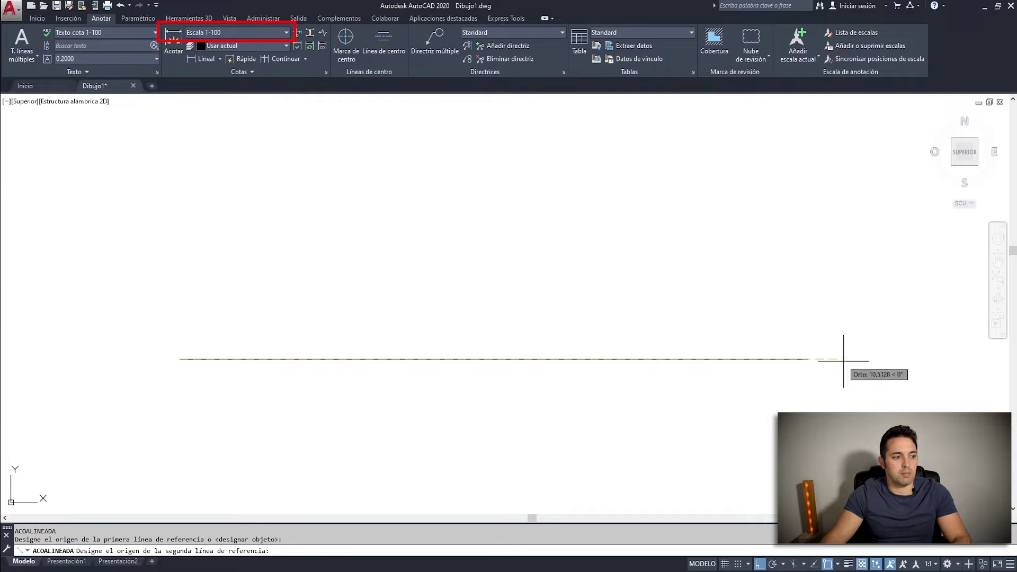
pyautogui.click(808, 359)
pyautogui.click(806, 304)
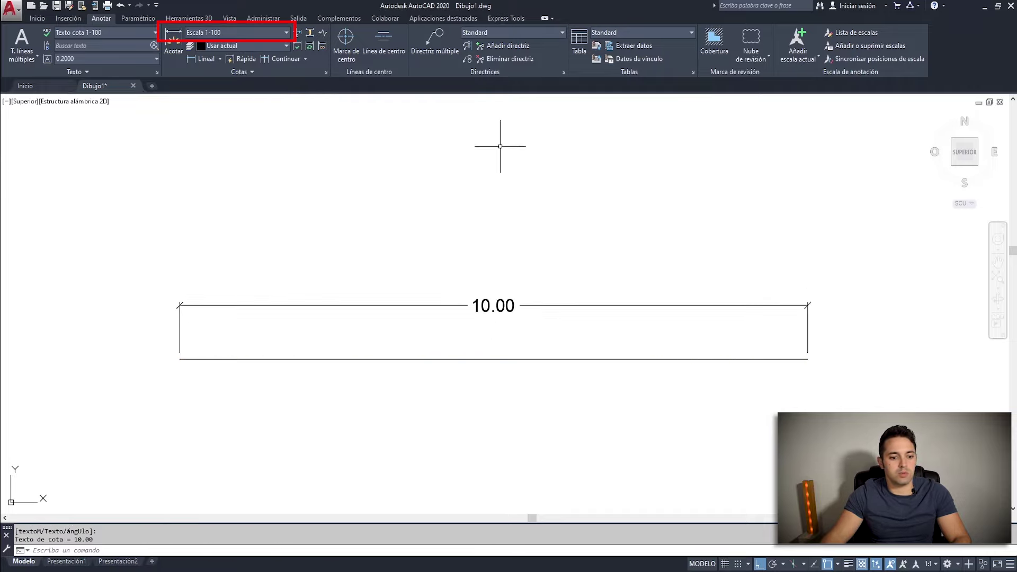
pyautogui.scroll(-2, 579, 312)
pyautogui.press('Escape')
# - Measure the height of the 10.00 dimension text with a distance measurement
pyautogui.scroll(2, 484, 340)
pyautogui.scroll(2, 557, 318)
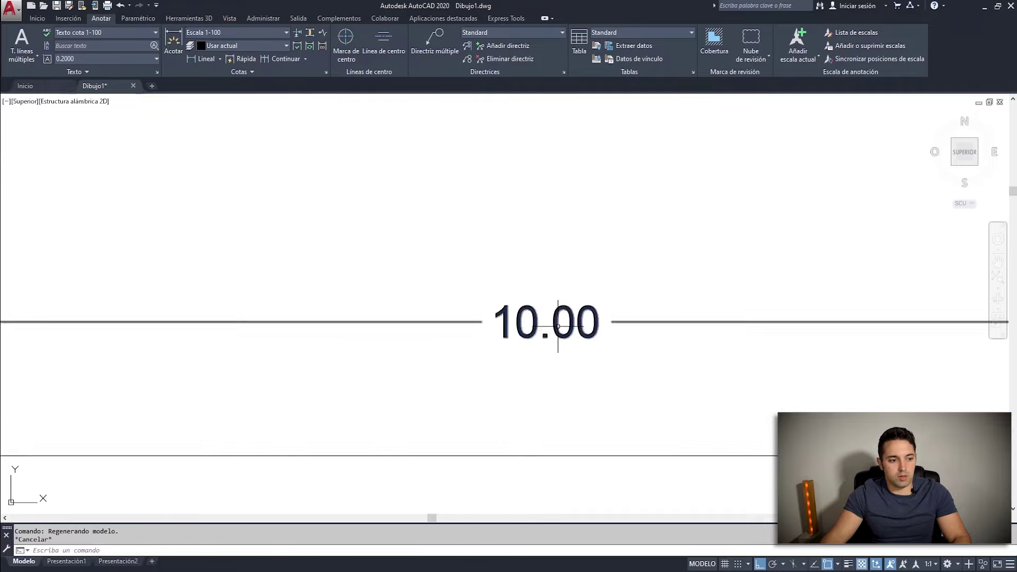
pyautogui.scroll(3, 536, 440)
pyautogui.write('di')
pyautogui.press('Return')
pyautogui.click(536, 443)
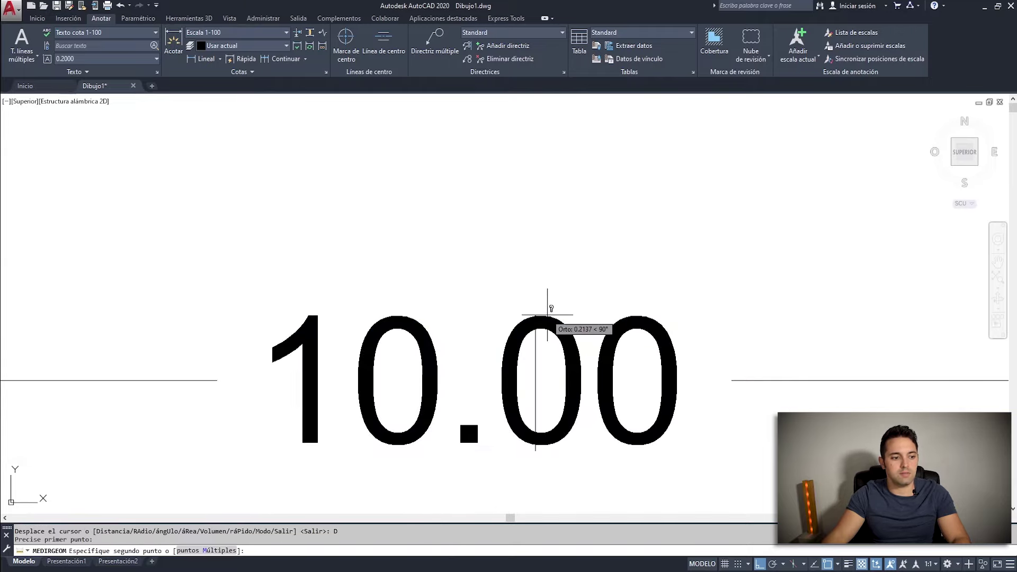
pyautogui.press('Escape')
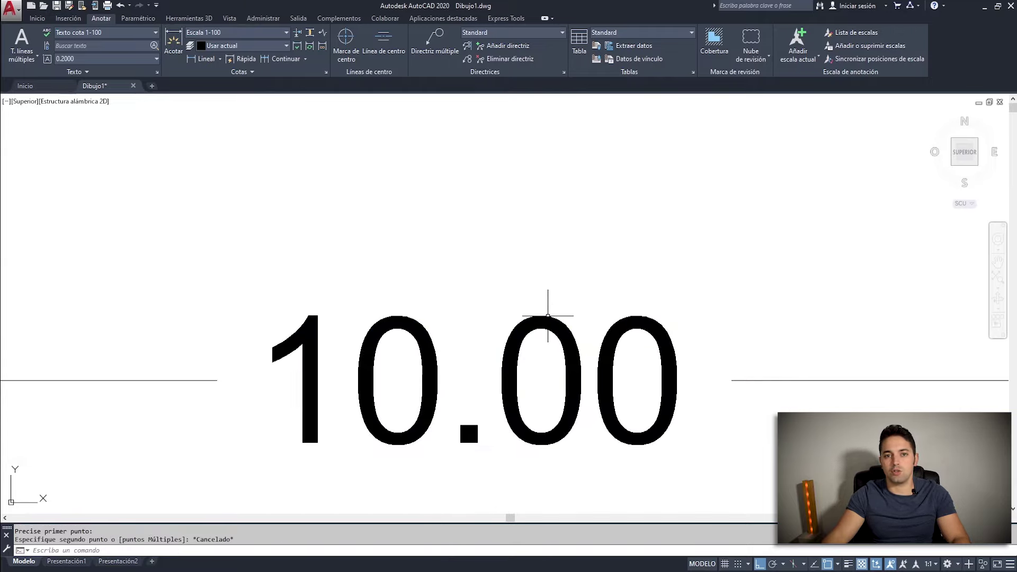
pyautogui.scroll(-3, 548, 316)
pyautogui.click(484, 352)
pyautogui.scroll(-2, 484, 352)
pyautogui.press('Escape')
# - Select the 10.00 dimension in Properties and verify its style is Escala 1-100
pyautogui.hotkey('ctrl', '1')
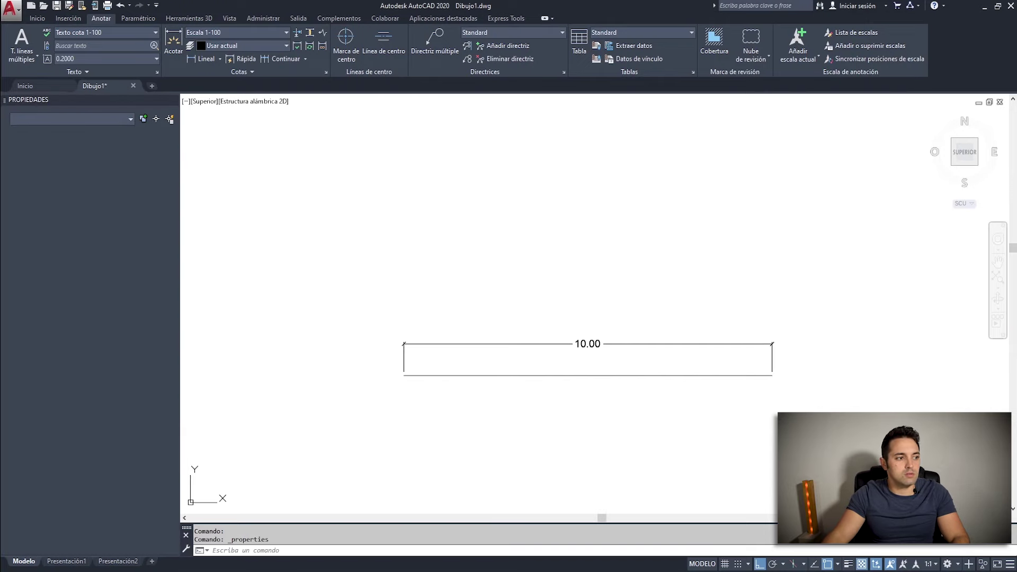
pyautogui.click(465, 354)
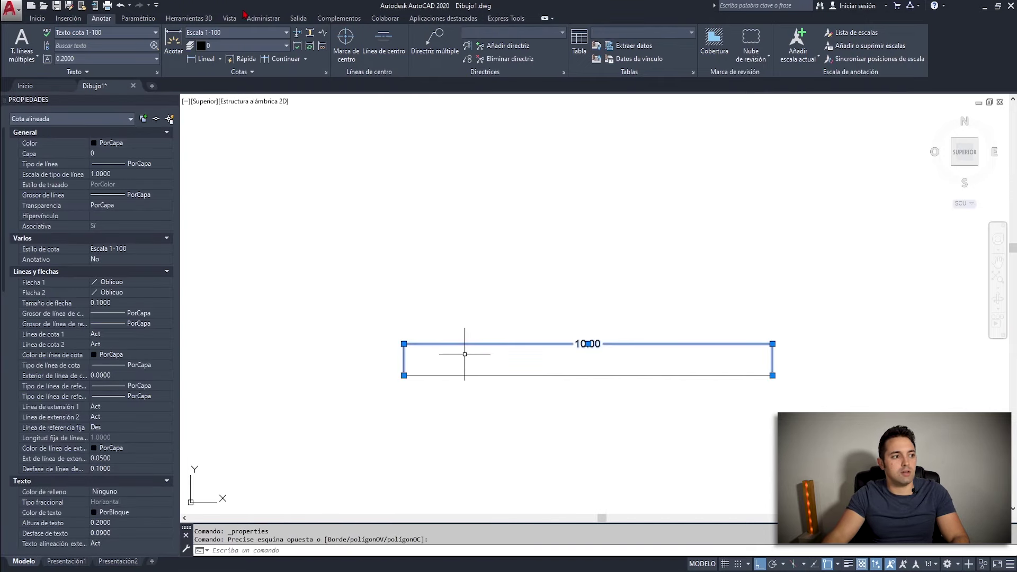
pyautogui.click(234, 40)
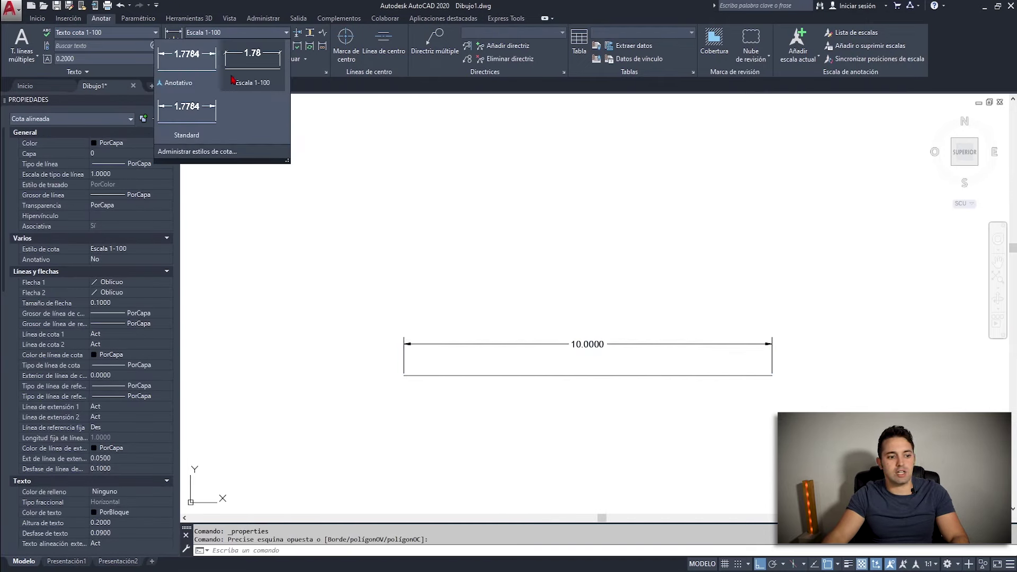
pyautogui.click(66, 234)
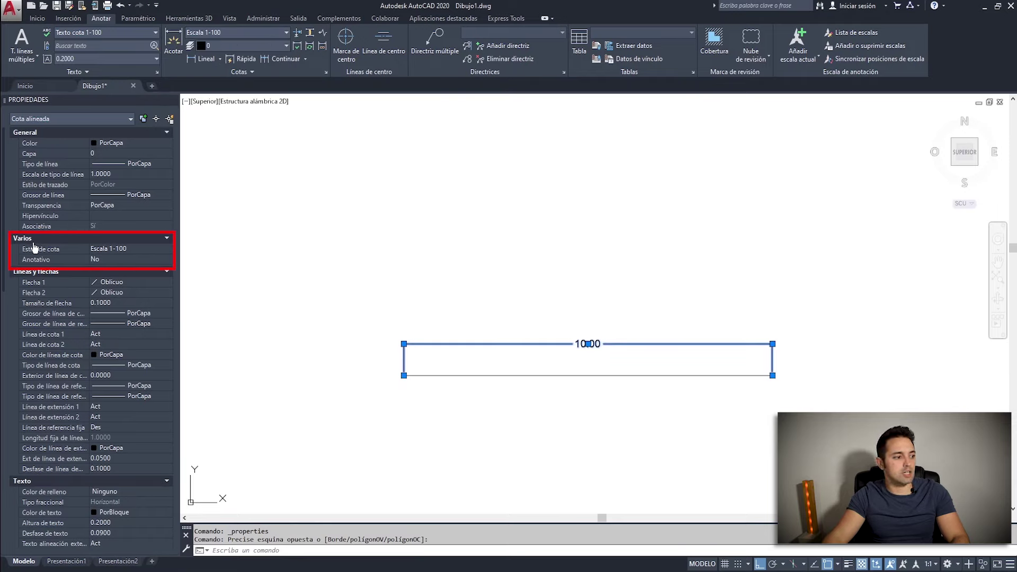
pyautogui.click(141, 250)
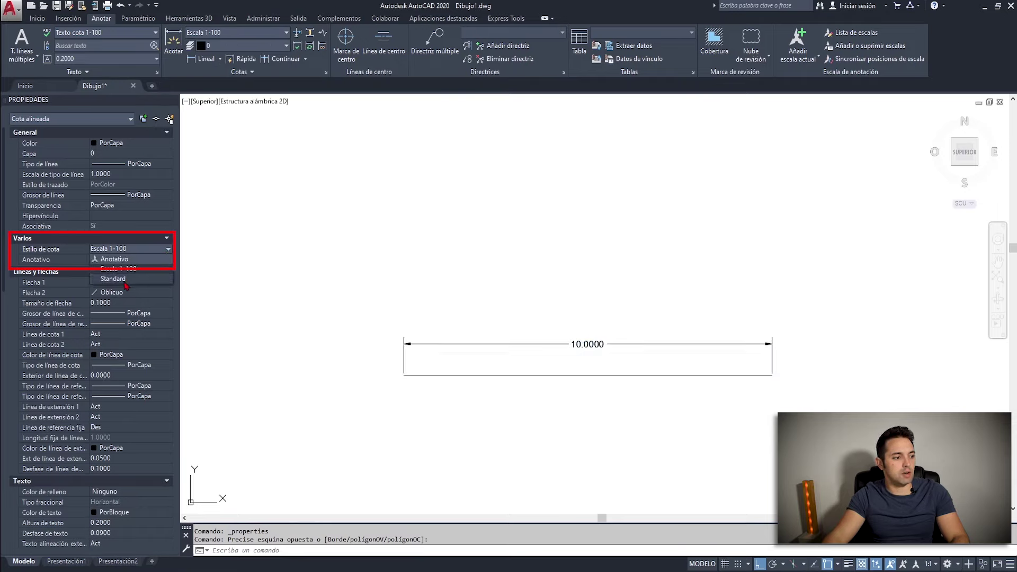
pyautogui.click(130, 268)
pyautogui.press('Escape')
pyautogui.press('Escape')
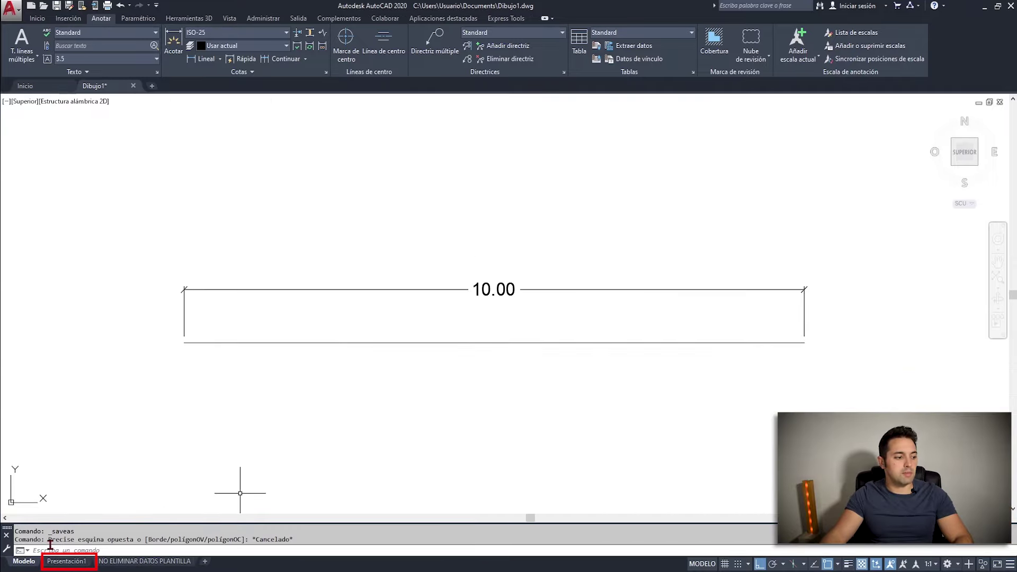
# - On layout Presentación1, erase the existing viewport
pyautogui.click(62, 561)
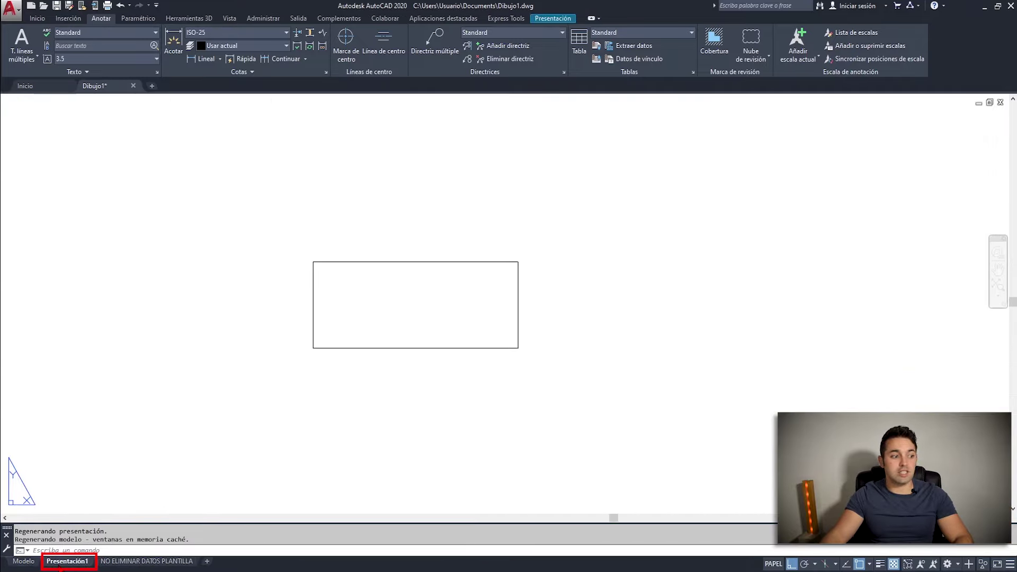
pyautogui.click(549, 236)
pyautogui.click(363, 282)
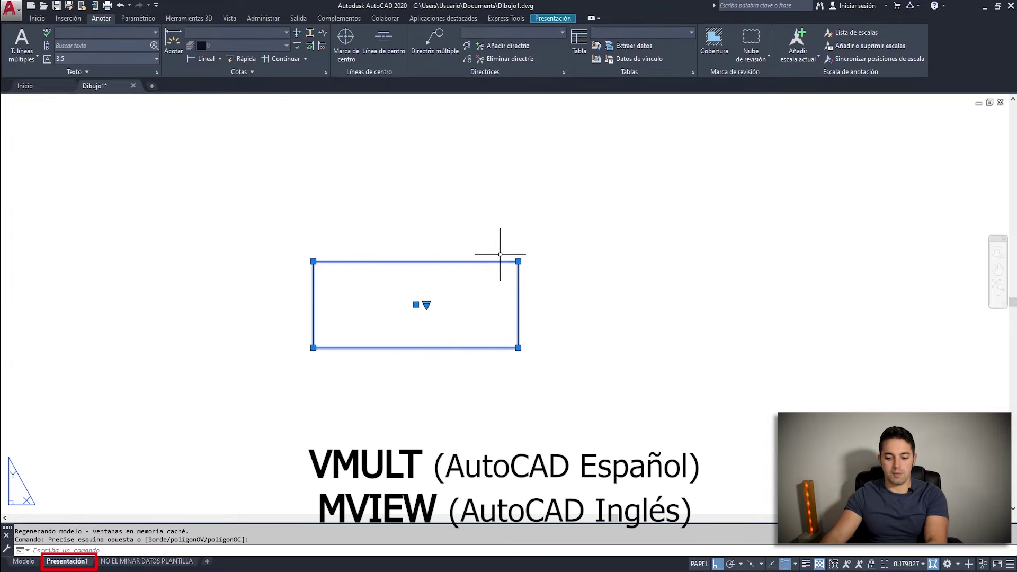
pyautogui.press('Delete')
# - Create a new viewport, activate it and set its scale to 1:100
pyautogui.write('t')
pyautogui.press('Return')
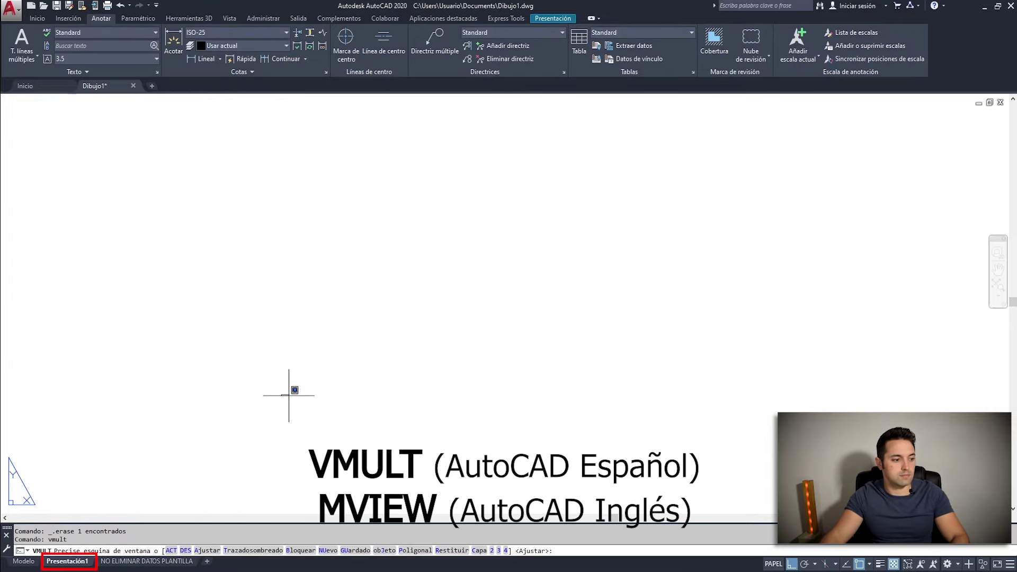
pyautogui.click(281, 395)
pyautogui.click(702, 199)
pyautogui.doubleClick(564, 260)
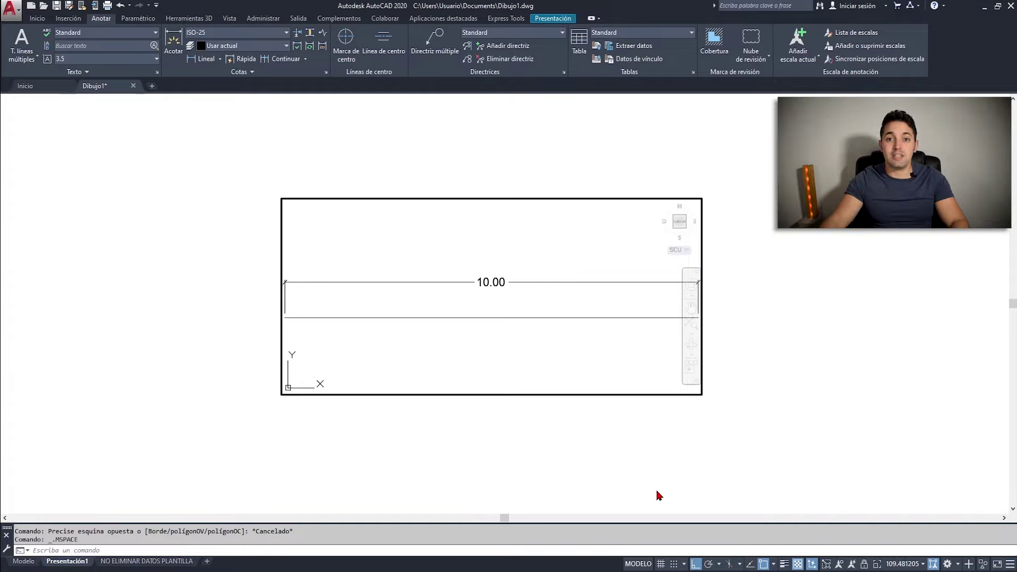
pyautogui.click(909, 564)
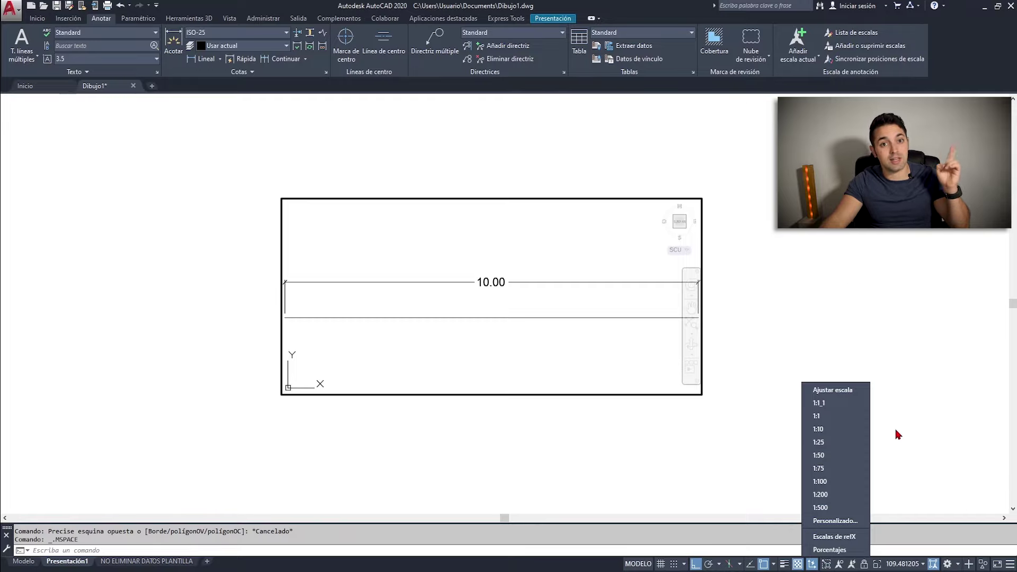
pyautogui.click(837, 481)
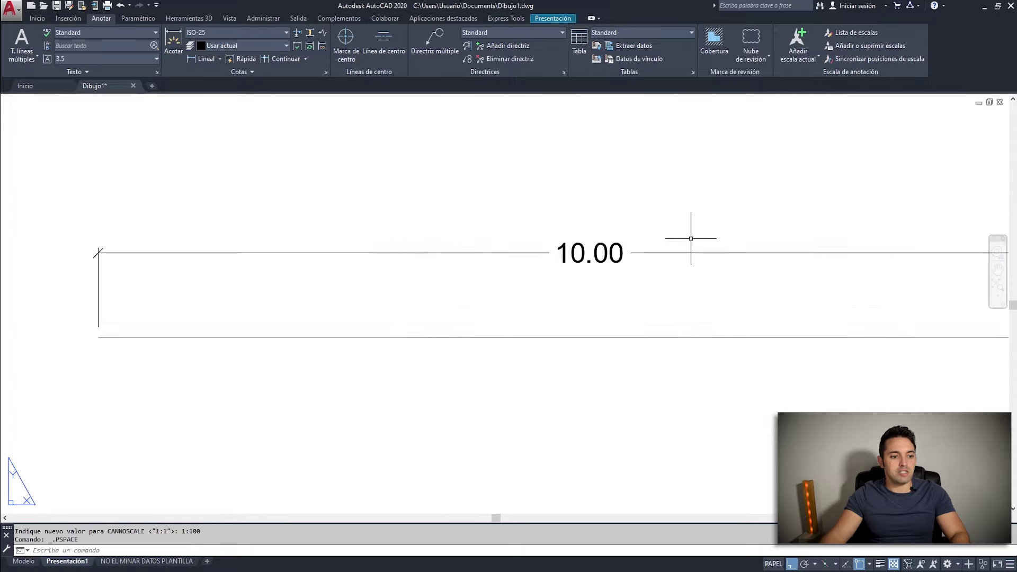
pyautogui.write('med')
# - Measure the 10.00 dimension text inside the 1:100 viewport
pyautogui.press('Return')
pyautogui.write('d')
pyautogui.press('Return')
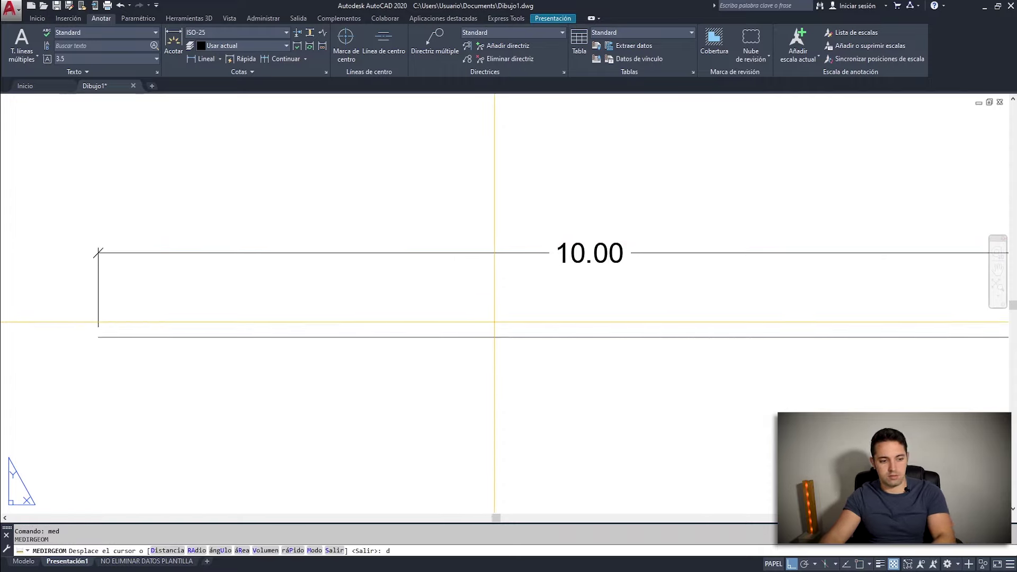
pyautogui.scroll(5, 555, 233)
pyautogui.click(588, 351)
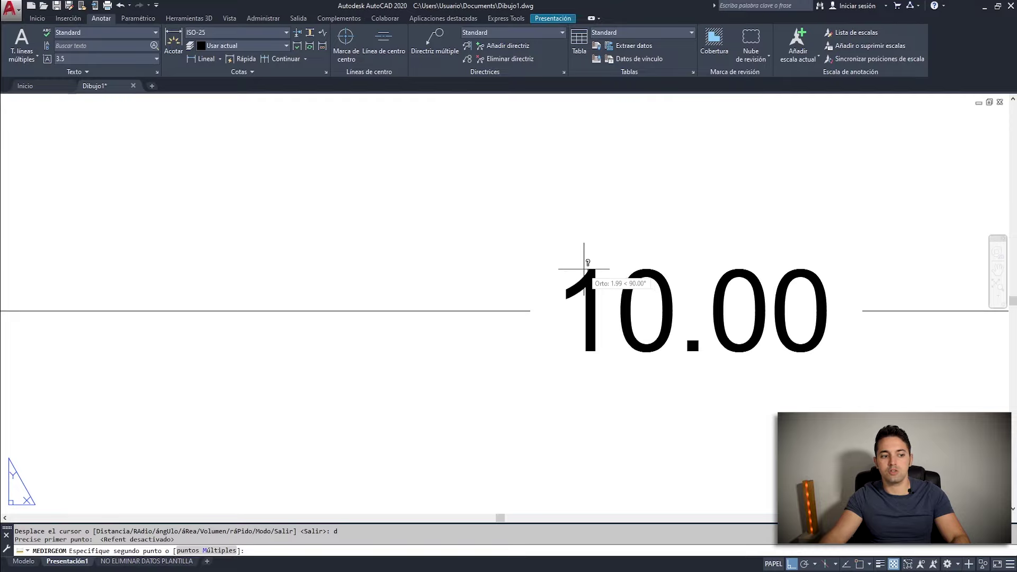
pyautogui.press('Escape')
pyautogui.scroll(-10, 584, 269)
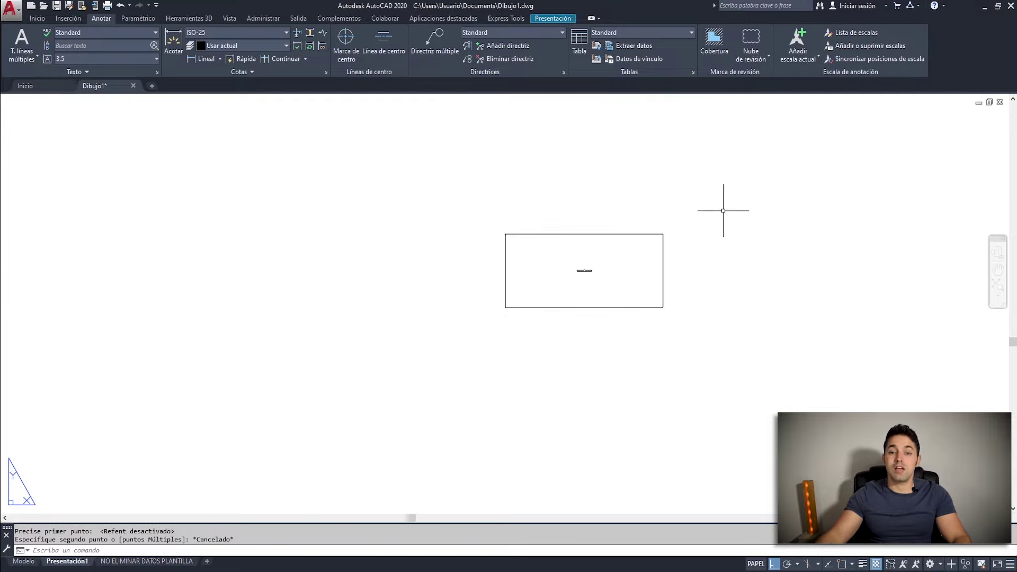
# - In model space, erase the sample line and the 10.00 dimension
pyautogui.click(24, 561)
pyautogui.click(586, 343)
pyautogui.click(401, 500)
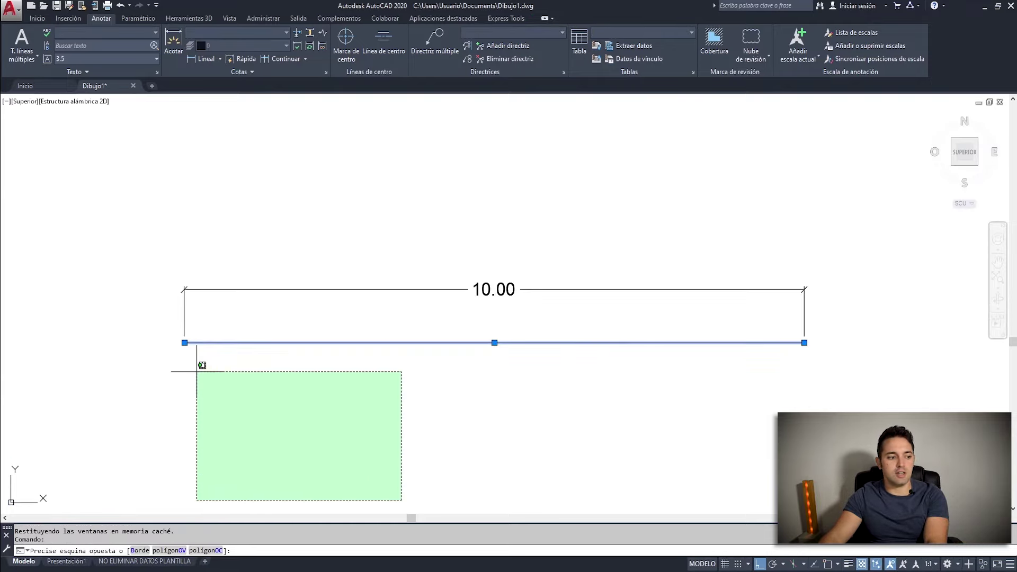
pyautogui.press('Delete')
pyautogui.click(672, 182)
pyautogui.click(433, 337)
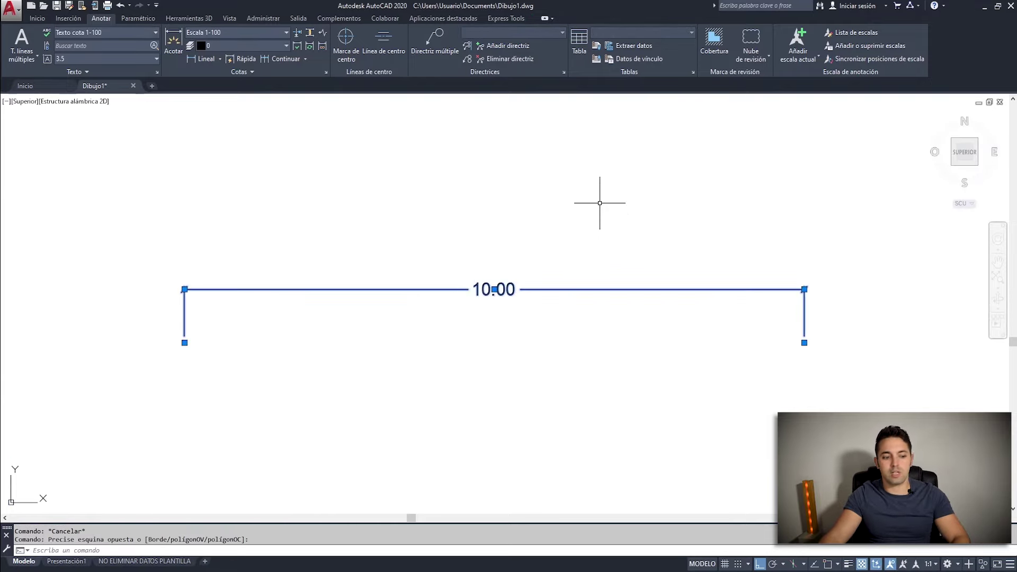
pyautogui.moveTo(600, 202); pyautogui.dragTo(581, 215, button='middle')
pyautogui.press('Delete')
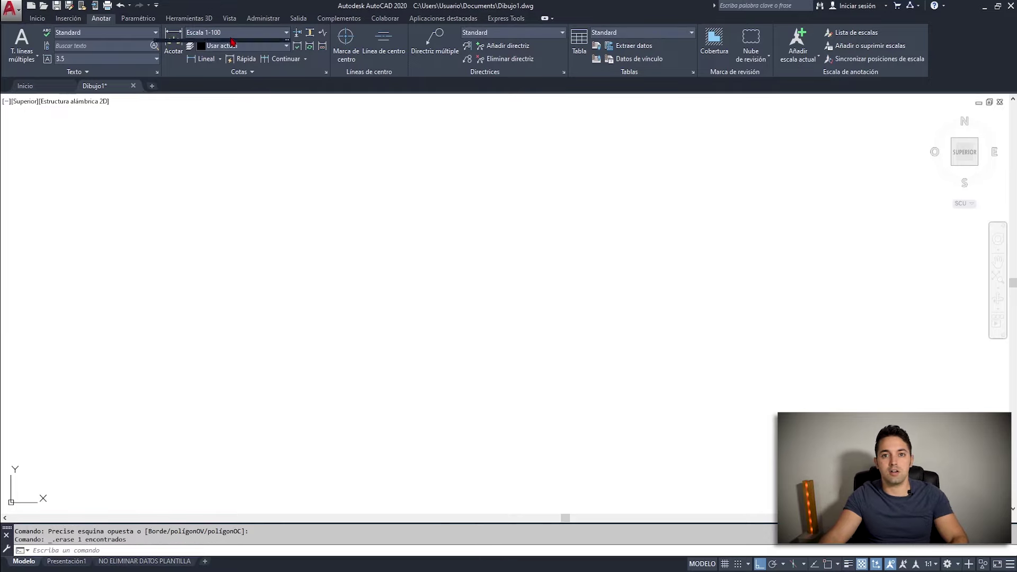
pyautogui.click(232, 34)
pyautogui.click(252, 90)
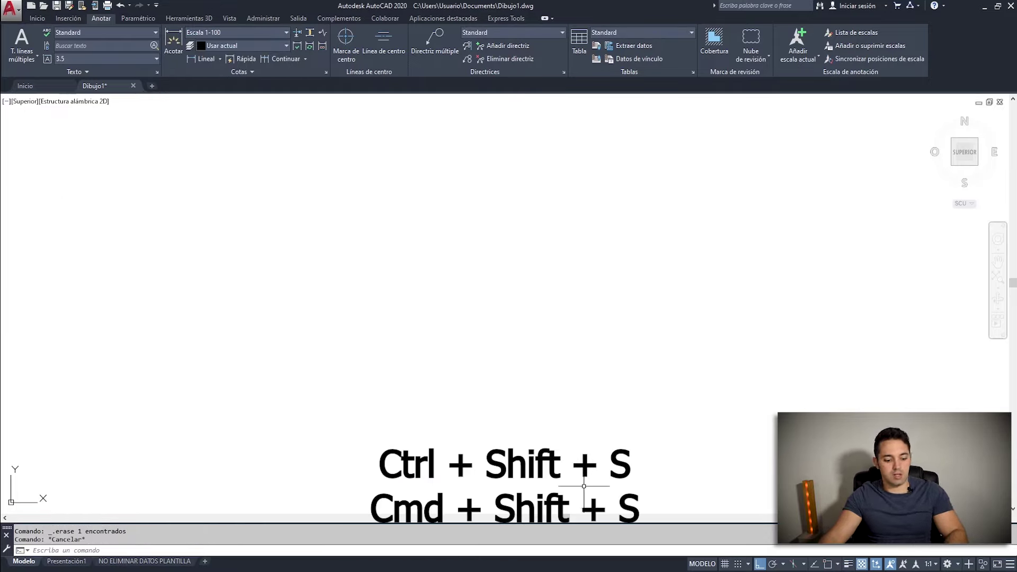
# - Save the drawing as template CursoAutoCADNivelBásico.dwt, replacing the existing file
pyautogui.hotkey('ctrl', 'shift', 's')
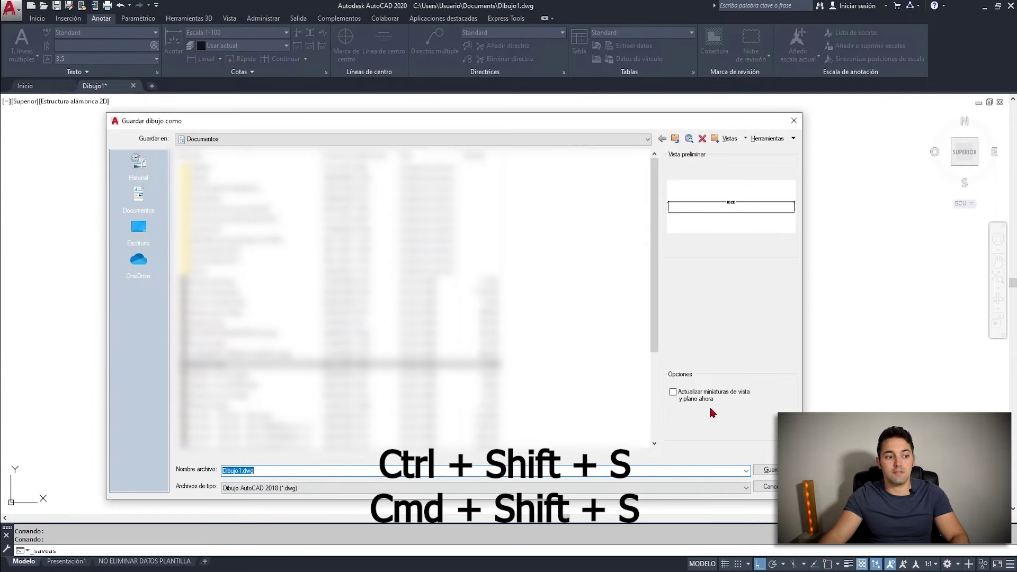
pyautogui.click(332, 488)
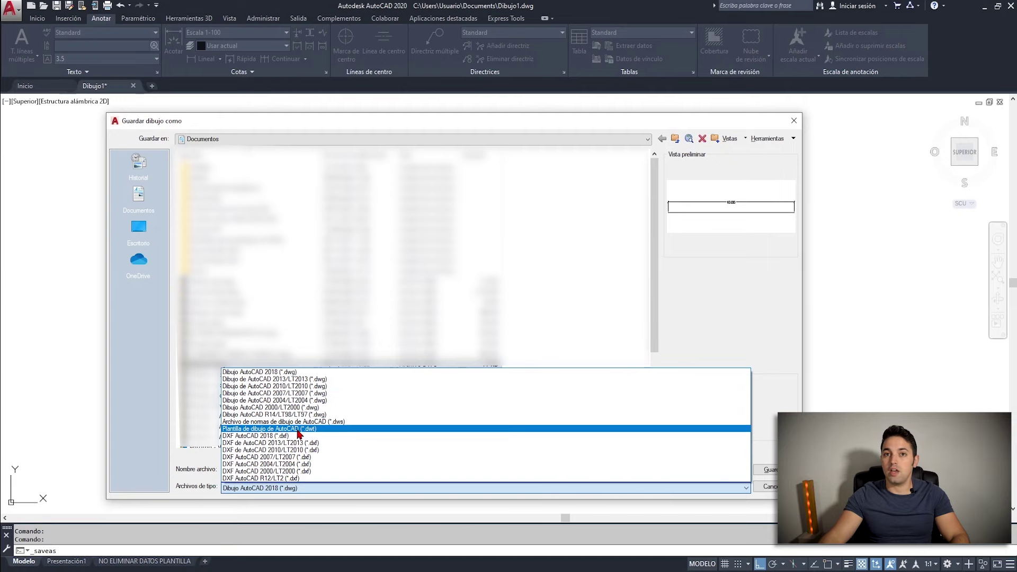
pyautogui.click(298, 429)
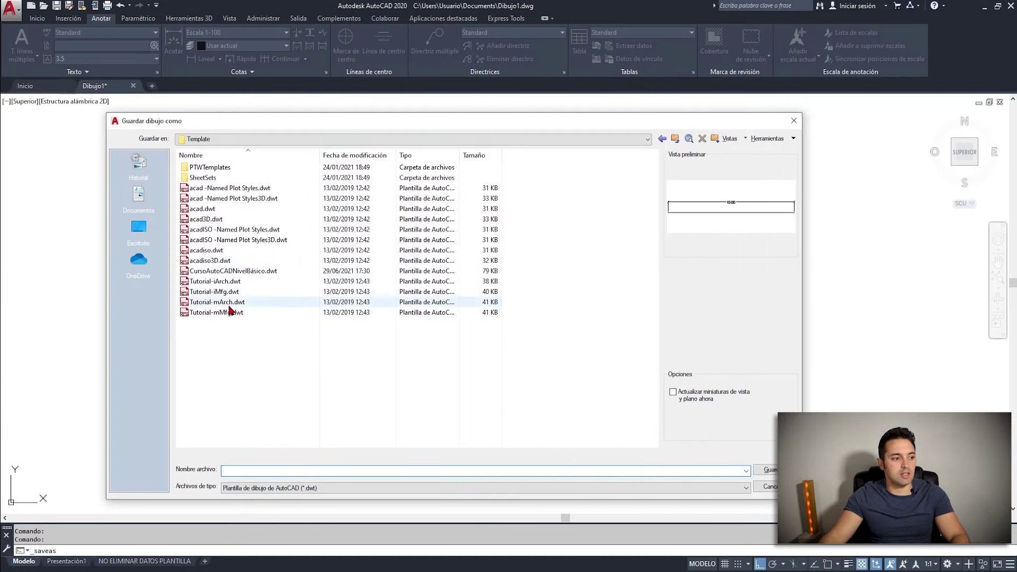
pyautogui.click(229, 273)
pyautogui.moveTo(214, 282)
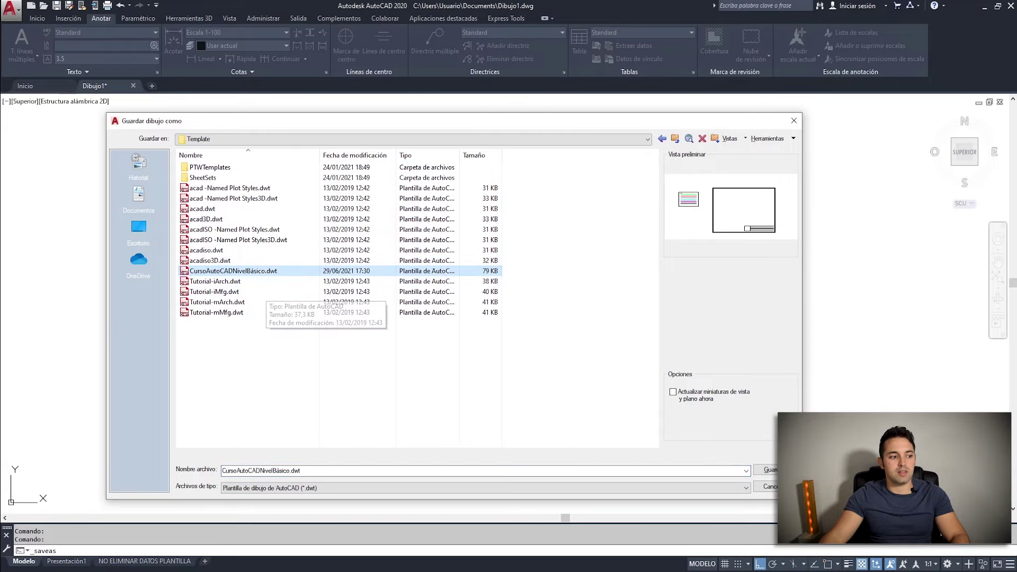
pyautogui.click(768, 471)
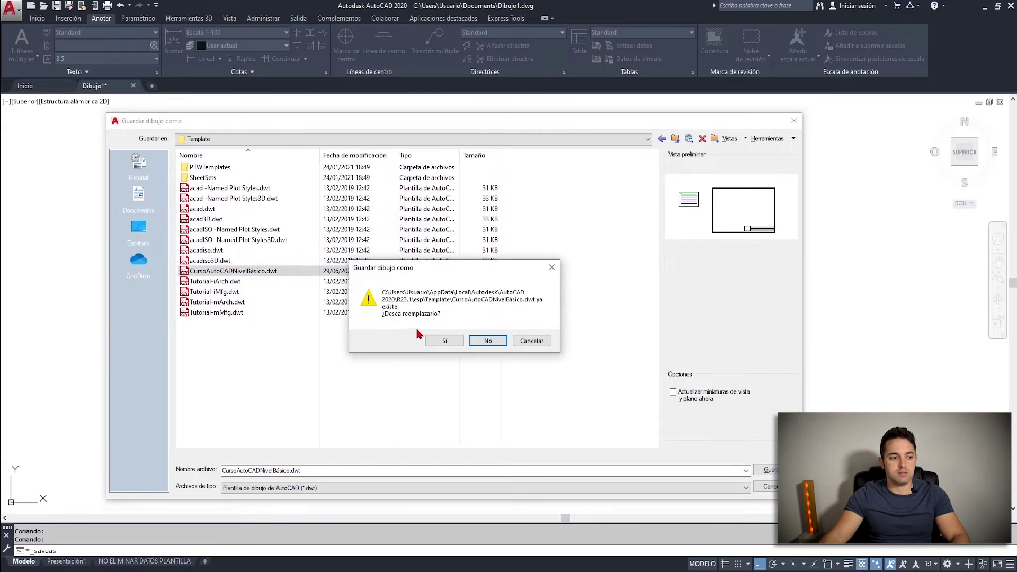
pyautogui.click(437, 341)
pyautogui.click(205, 116)
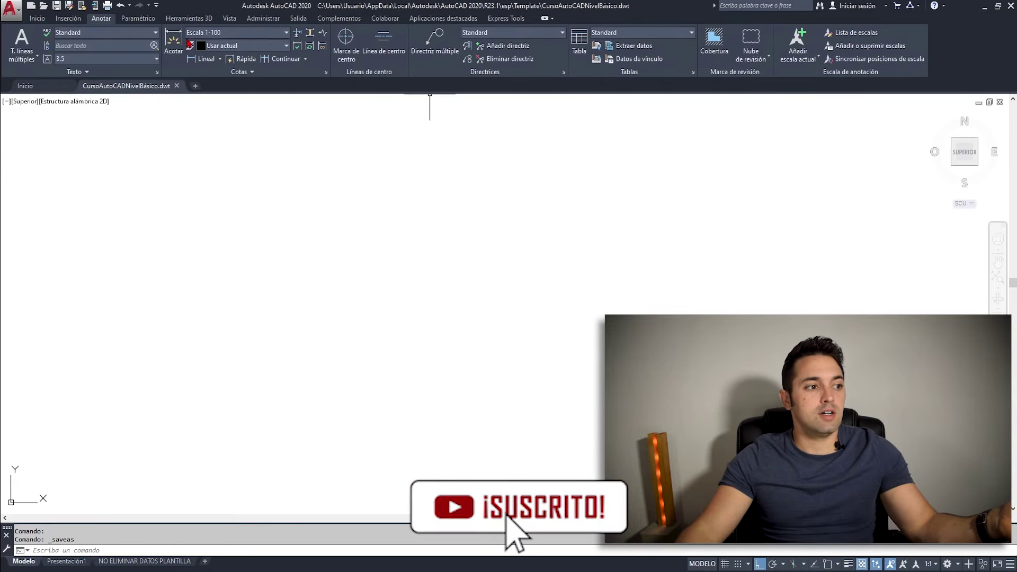
pyautogui.click(253, 33)
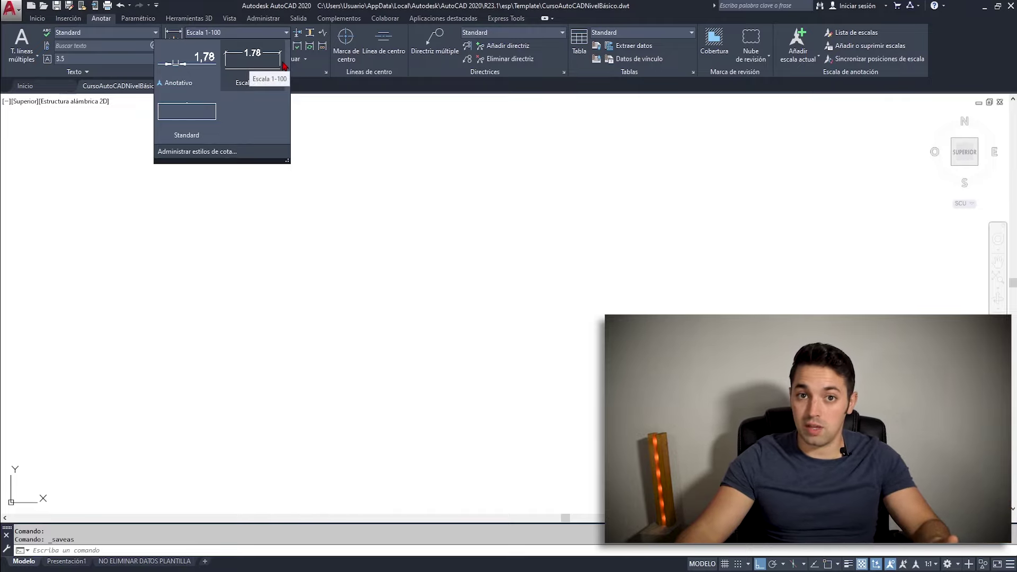
pyautogui.click(716, 239)
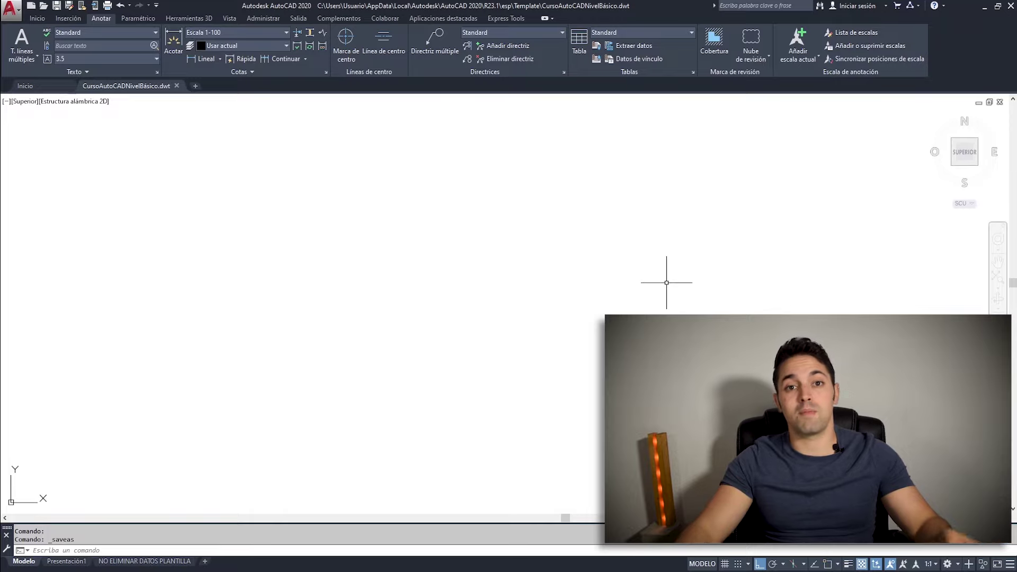